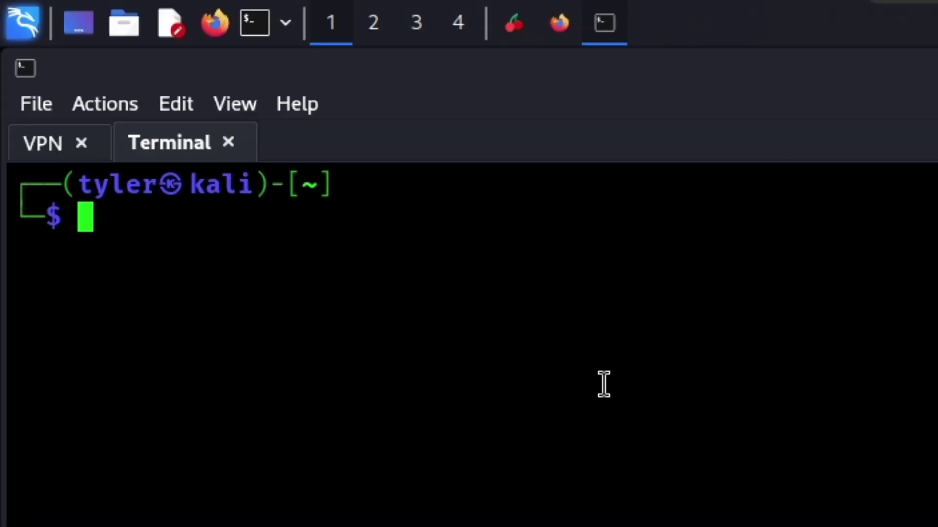
Step: Run rustscan -a against 10.10.19.141 to list its open ports
{"action": "type", "text": "rust"}
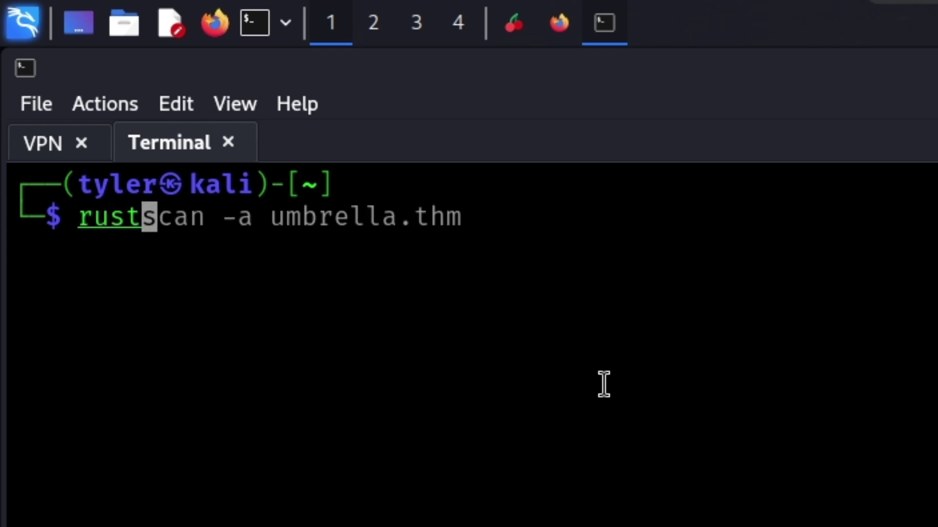
{"action": "type", "text": "scan -a"}
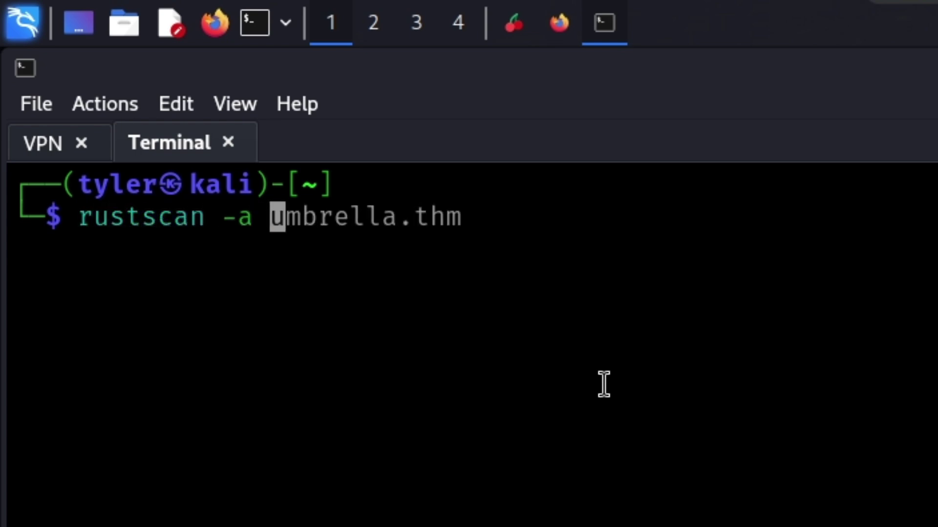
{"action": "type", "text": "10.10.19.141"}
{"action": "key", "text": "Return"}
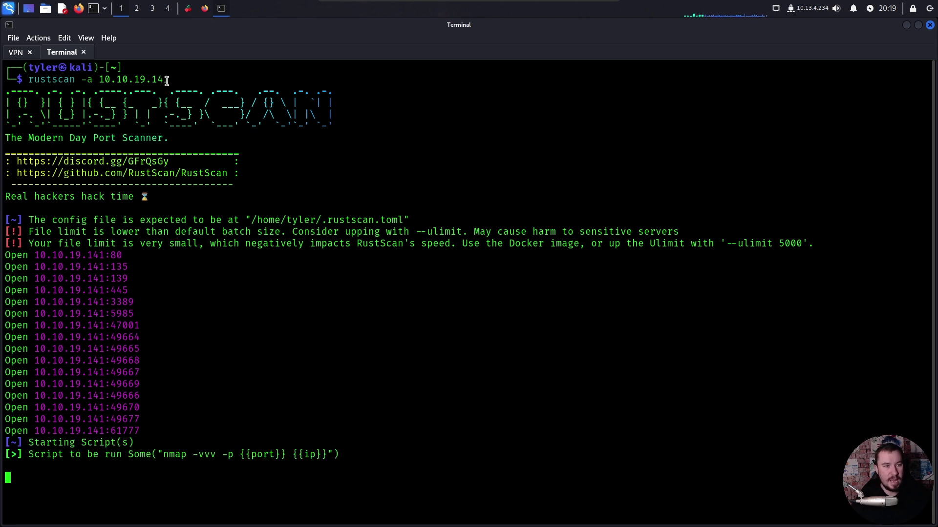
Step: Review the finished nmap table of 16 open ports, from 135–445 to the high ports
{"action": "left_click_drag", "start_coordinate": [169, 80], "coordinate": [152, 79]}
{"action": "scroll", "coordinate": [184, 243], "scroll_direction": "up", "scroll_amount": 18}
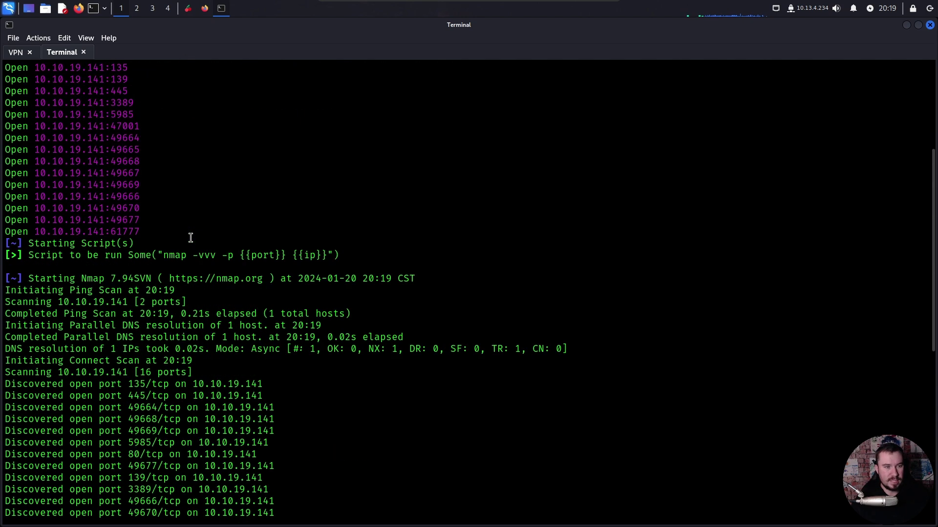
{"action": "left_click_drag", "start_coordinate": [170, 80], "coordinate": [99, 79]}
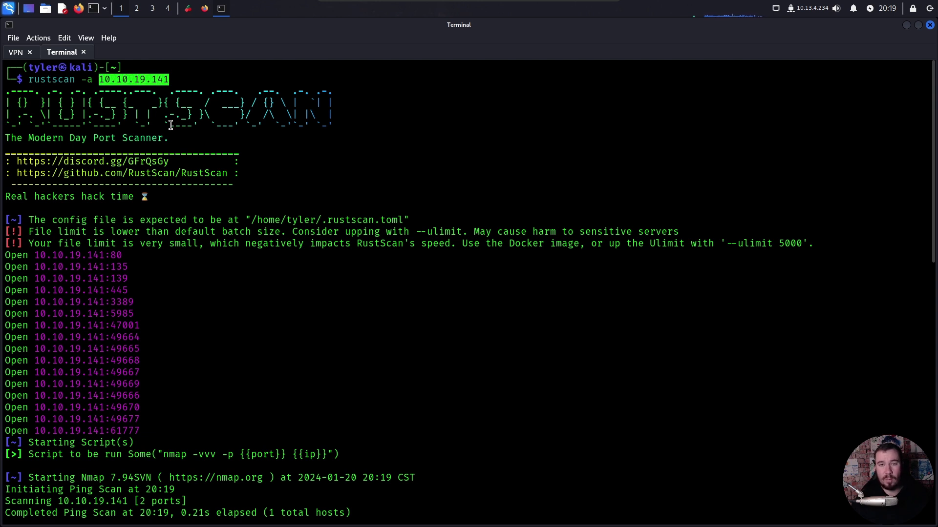
{"action": "left_click_drag", "start_coordinate": [172, 80], "coordinate": [27, 81]}
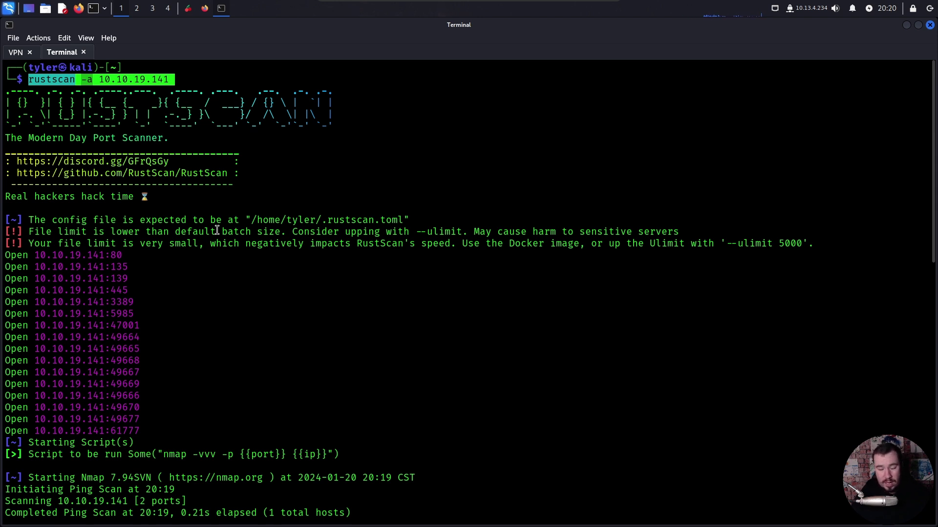
{"action": "left_click", "coordinate": [193, 285]}
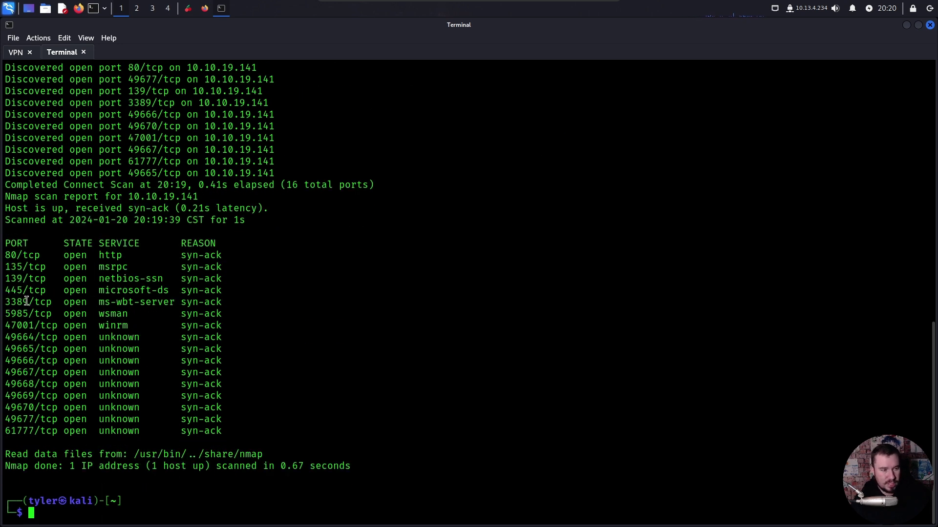
{"action": "left_click_drag", "start_coordinate": [4, 266], "coordinate": [21, 289]}
{"action": "left_click", "coordinate": [49, 290]}
{"action": "left_click_drag", "start_coordinate": [229, 418], "coordinate": [3, 330]}
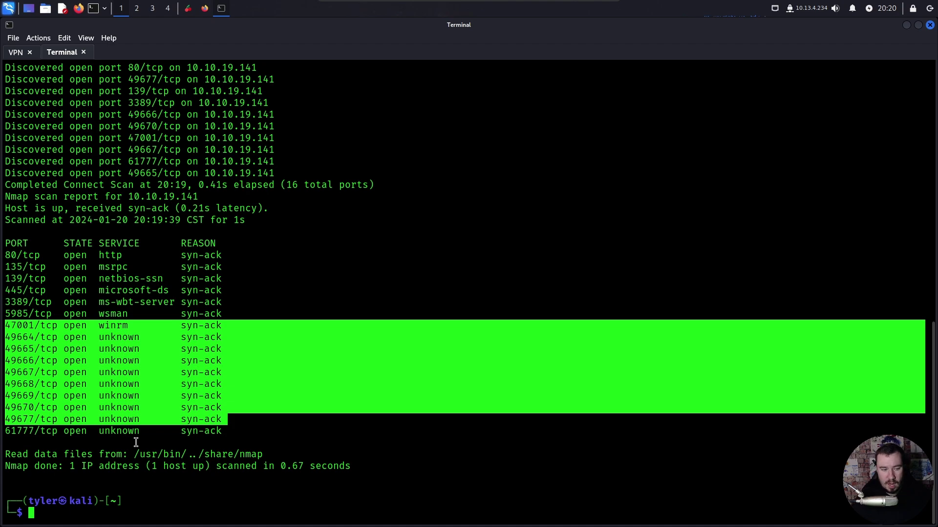
Step: Recall an earlier nmap command and rewrite its port list as 80,135,139,445,3389,5985
{"action": "left_click", "coordinate": [163, 447]}
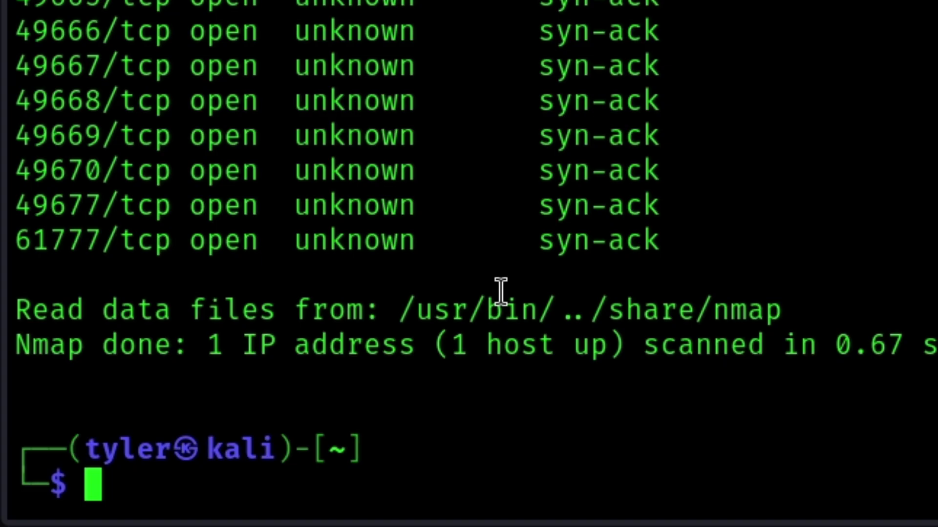
{"action": "key", "text": "Up"}
{"action": "key", "text": "Home"}
{"action": "key", "text": "Right"}
{"action": "key", "text": "Right"}
{"action": "key", "text": "Right"}
{"action": "key", "text": "Right"}
{"action": "key", "text": "Right"}
{"action": "key", "text": "Right"}
{"action": "key", "text": "Right"}
{"action": "key", "text": "Right"}
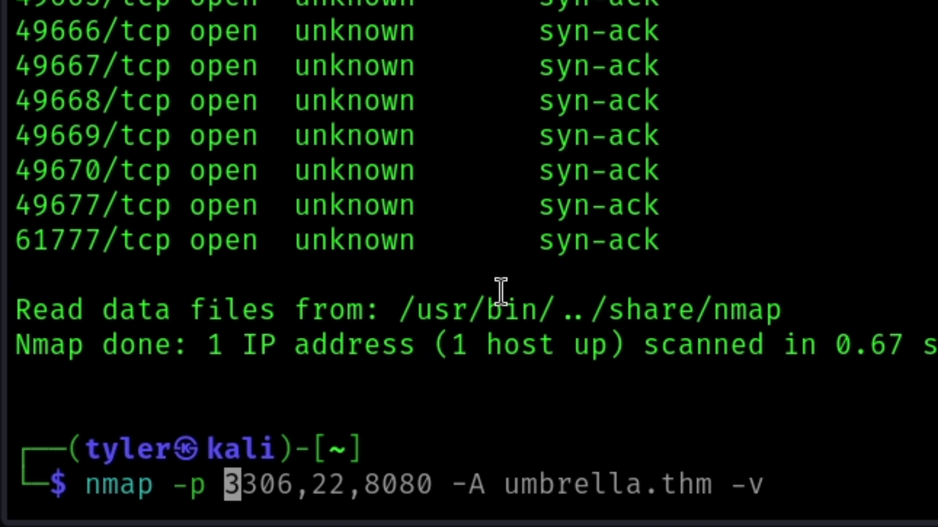
{"action": "key", "text": "Up"}
{"action": "key", "text": "Right"}
{"action": "key", "text": "Right"}
{"action": "key", "text": "Right"}
{"action": "key", "text": "ctrl+k"}
{"action": "type", "text": "1"}
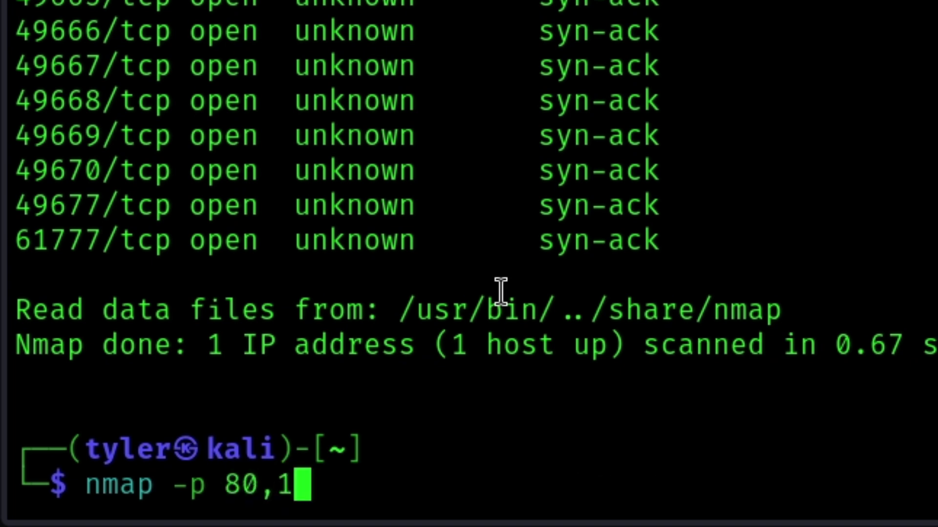
{"action": "type", "text": "35,139,"}
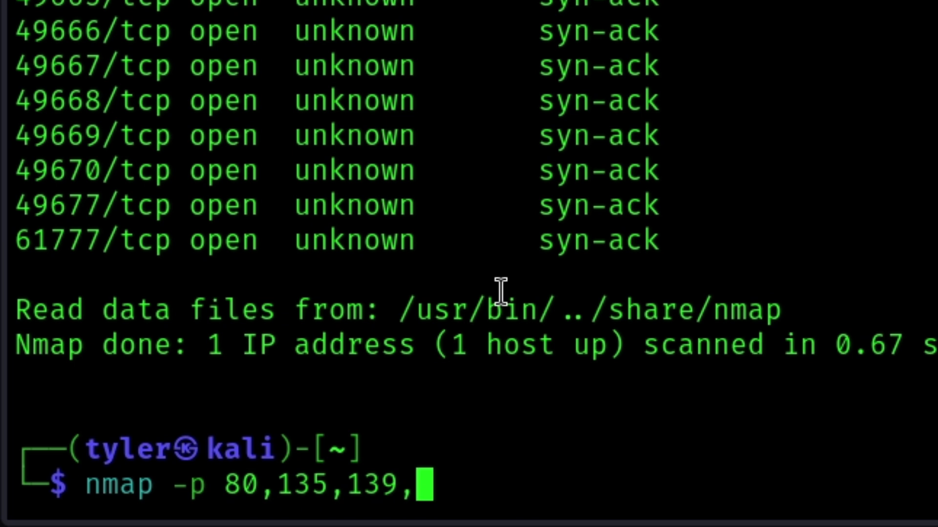
{"action": "type", "text": "445,3389"}
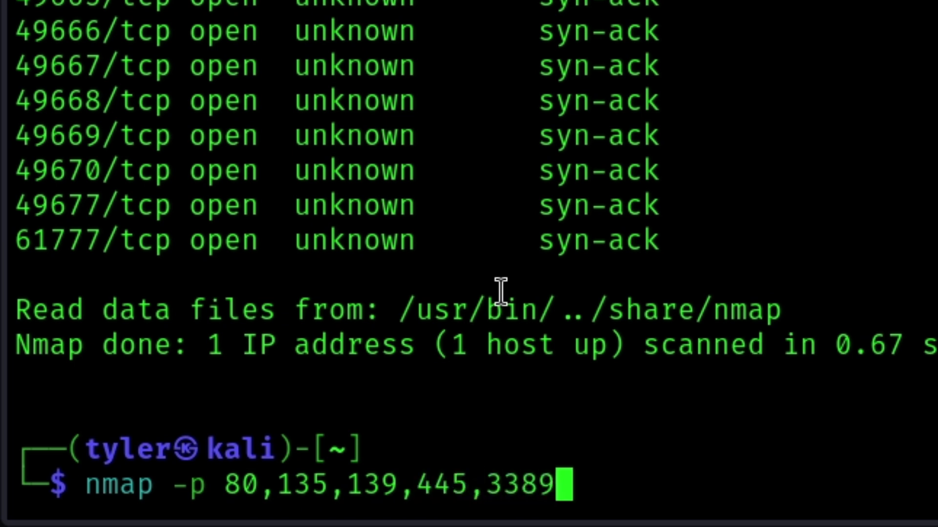
{"action": "type", "text": ",5985"}
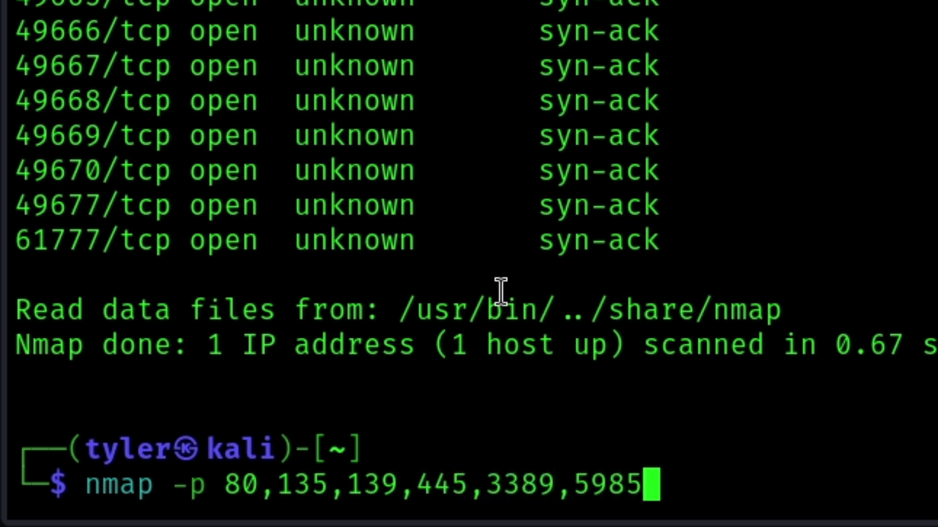
{"action": "type", "text": ","}
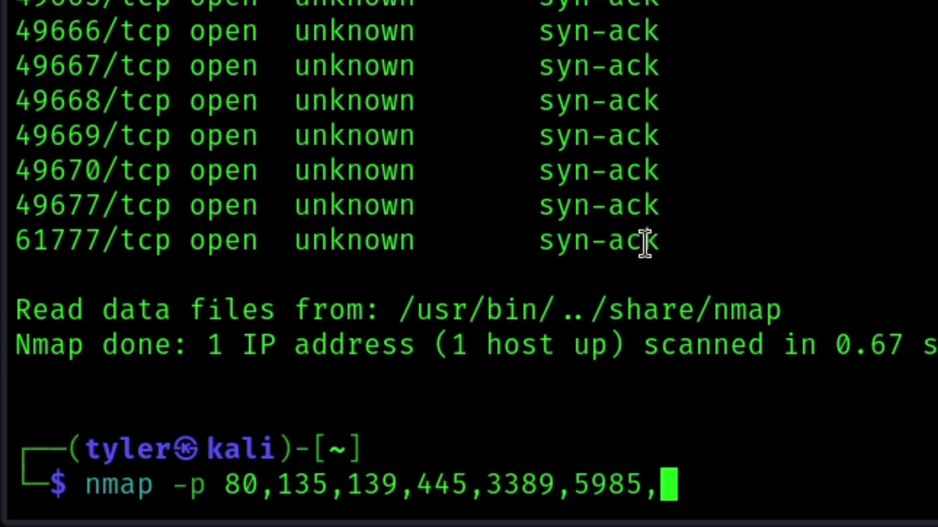
Step: Add port 61777, the -A flag and target 10.10.19.141, then run the scan
{"action": "left_click_drag", "start_coordinate": [656, 242], "coordinate": [7, 235]}
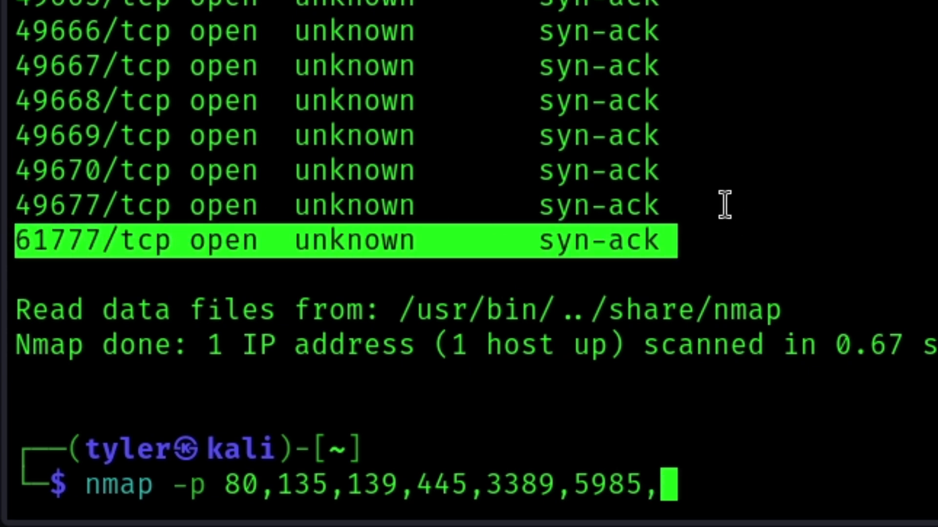
{"action": "left_click_drag", "start_coordinate": [705, 200], "coordinate": [20, 3]}
{"action": "left_click", "coordinate": [90, 259]}
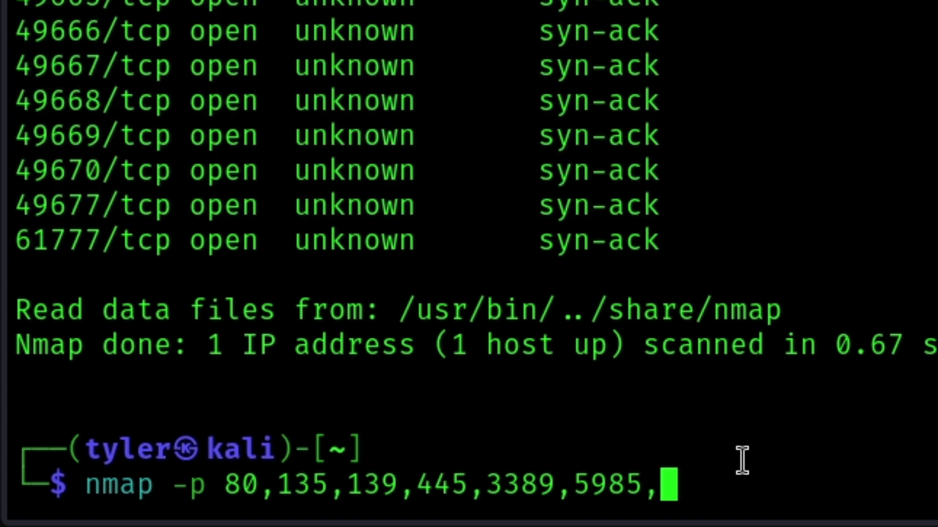
{"action": "type", "text": "61777"}
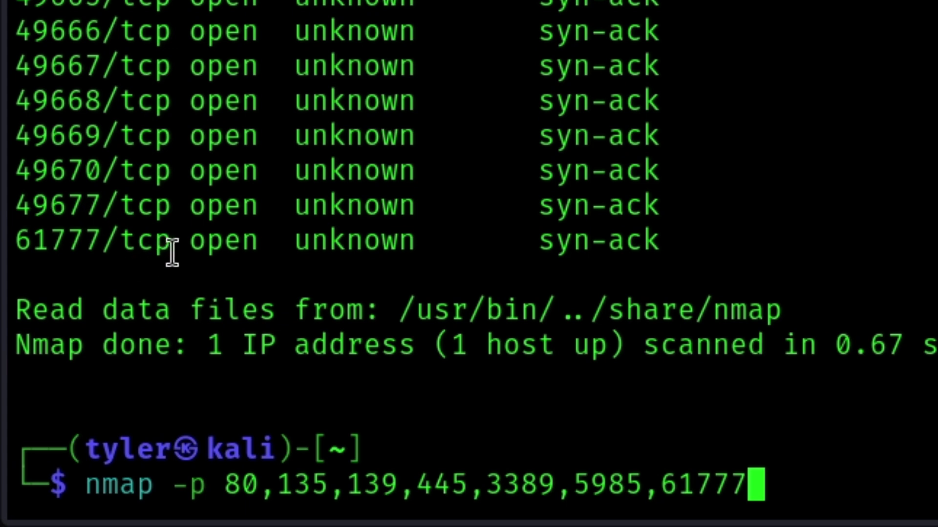
{"action": "left_click_drag", "start_coordinate": [172, 252], "coordinate": [17, 246]}
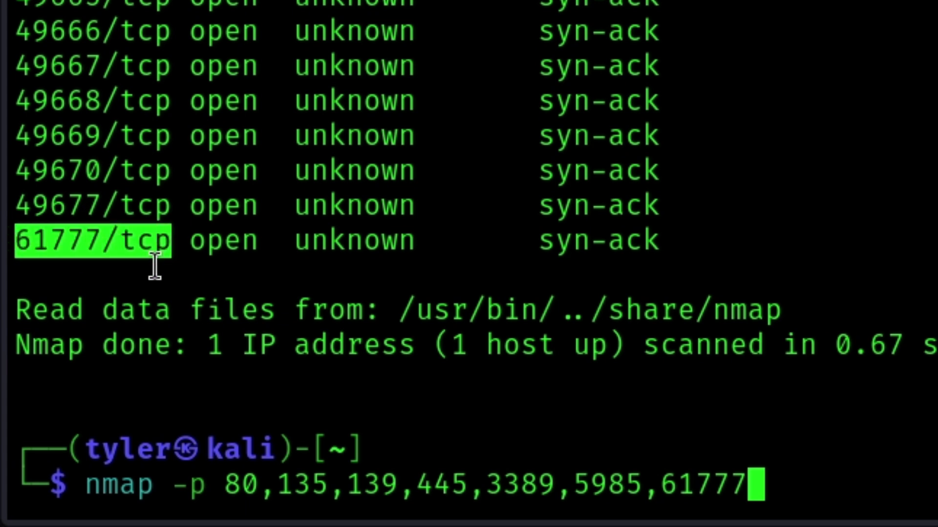
{"action": "left_click", "coordinate": [566, 293]}
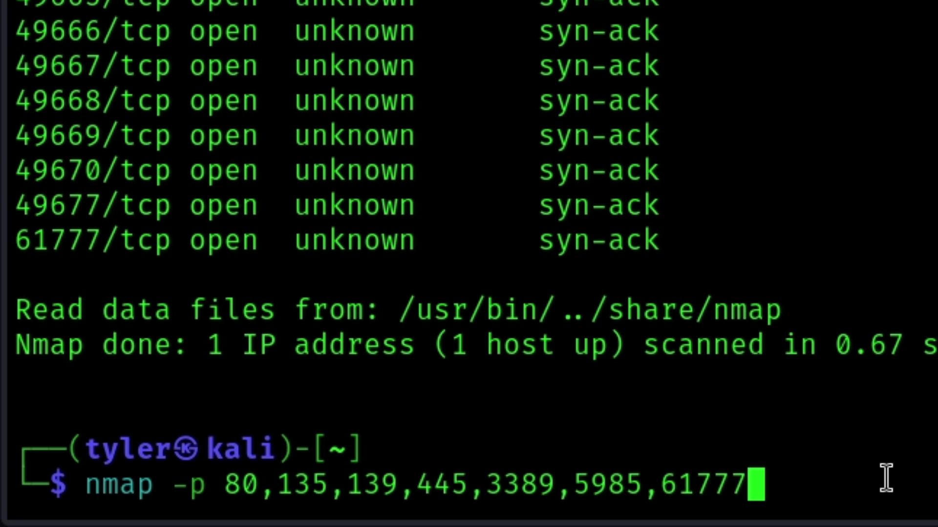
{"action": "type", "text": "-A"}
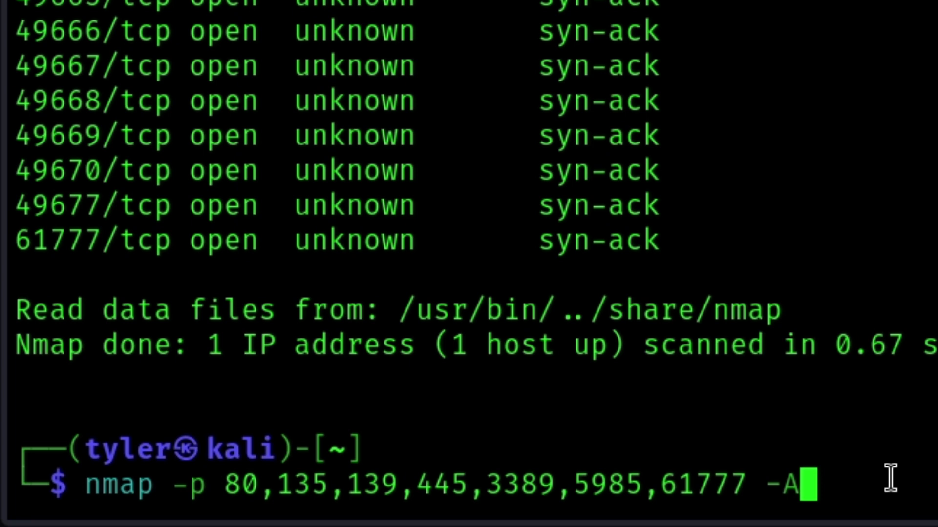
{"action": "key", "text": "ctrl+shift+v"}
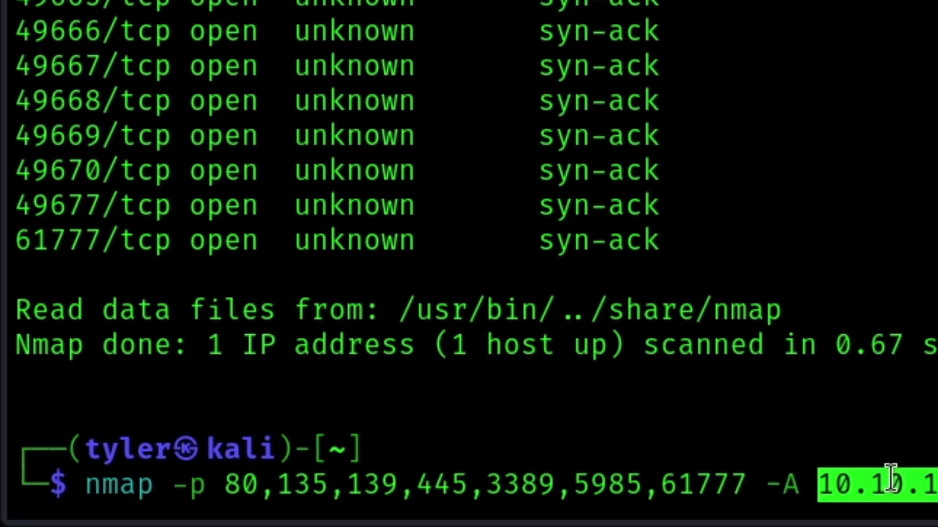
{"action": "key", "text": "Return"}
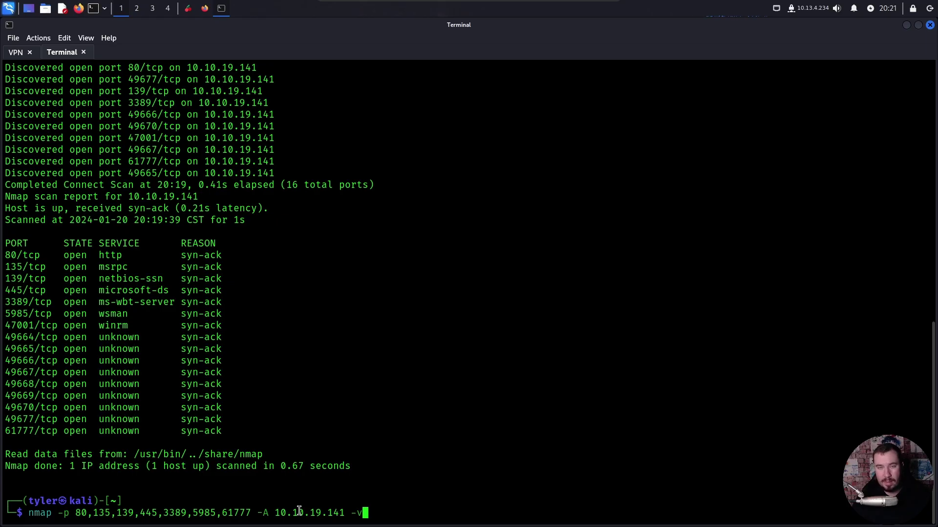
{"action": "key", "text": "Return"}
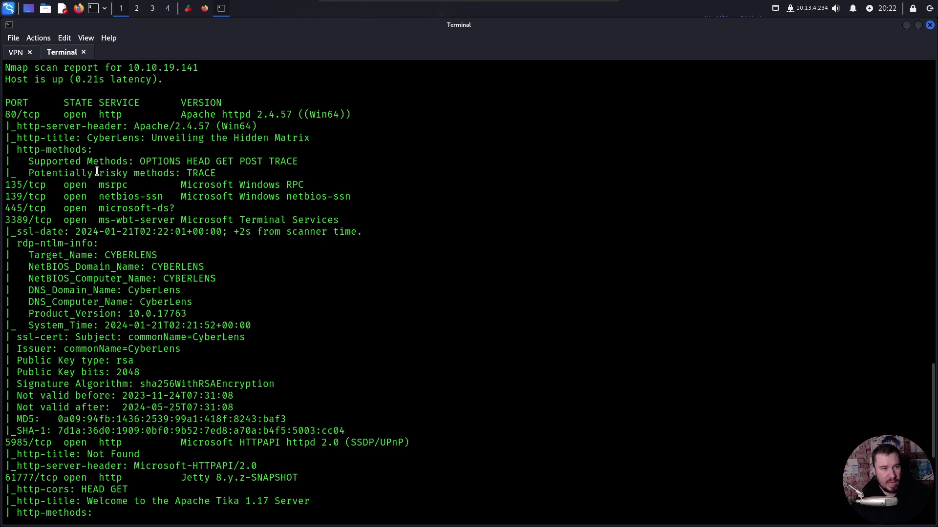
Step: Copy the finished nmap service results from the PORT header down
{"action": "scroll", "coordinate": [82, 266], "scroll_direction": "down", "scroll_amount": 3}
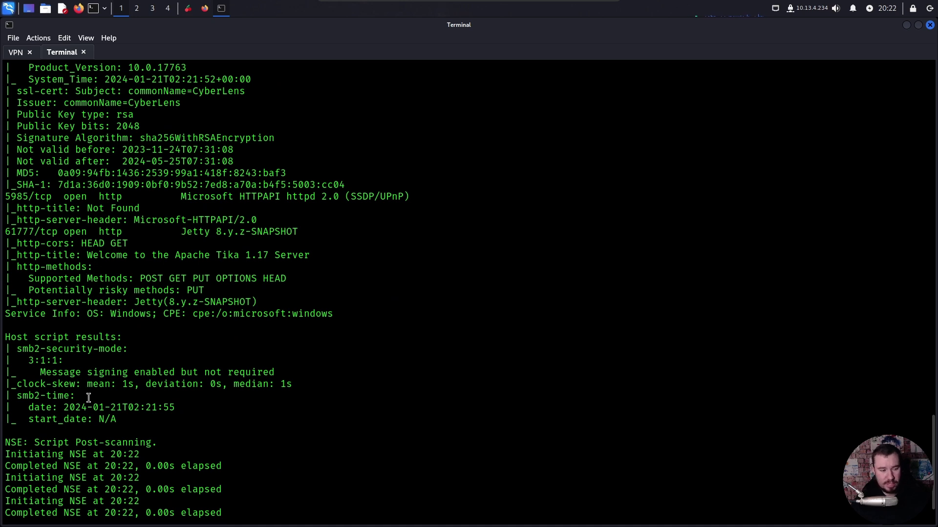
{"action": "left_click_drag", "start_coordinate": [134, 352], "coordinate": [5, 233]}
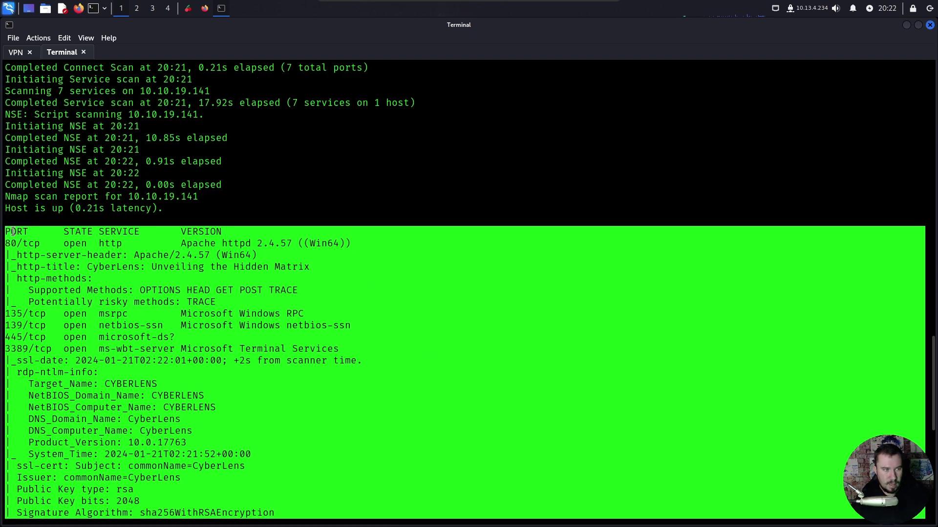
{"action": "right_click", "coordinate": [28, 232]}
{"action": "left_click", "coordinate": [29, 237]}
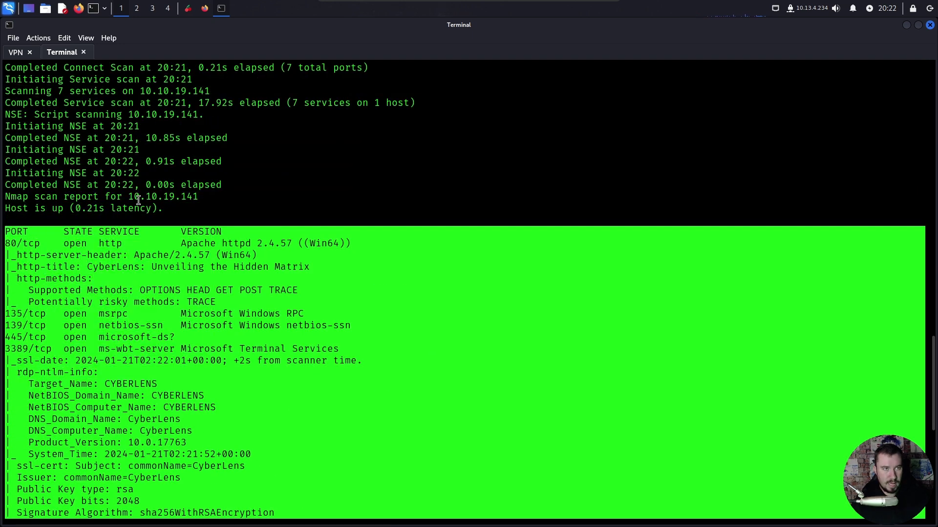
Step: Add a new CherryTree node named YouTube
{"action": "left_click", "coordinate": [189, 9]}
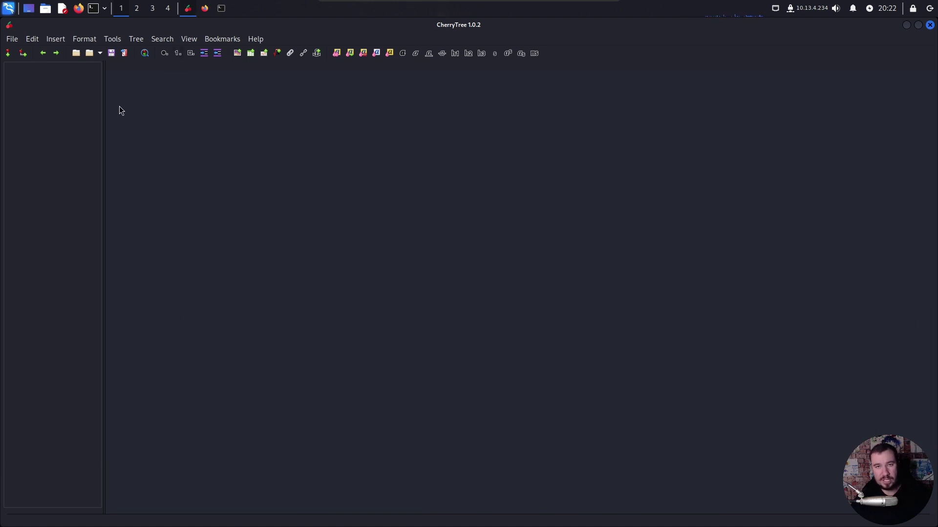
{"action": "left_click", "coordinate": [8, 53]}
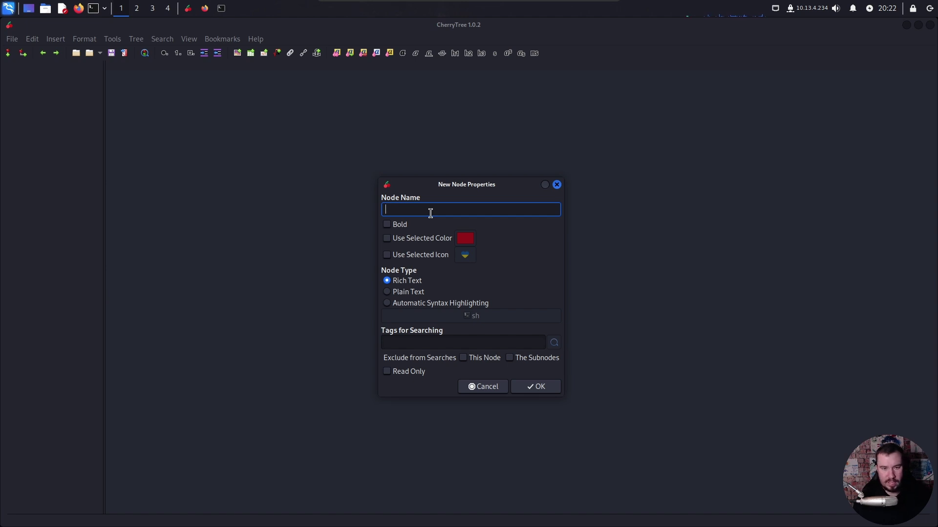
{"action": "type", "text": "YouTUbe"}
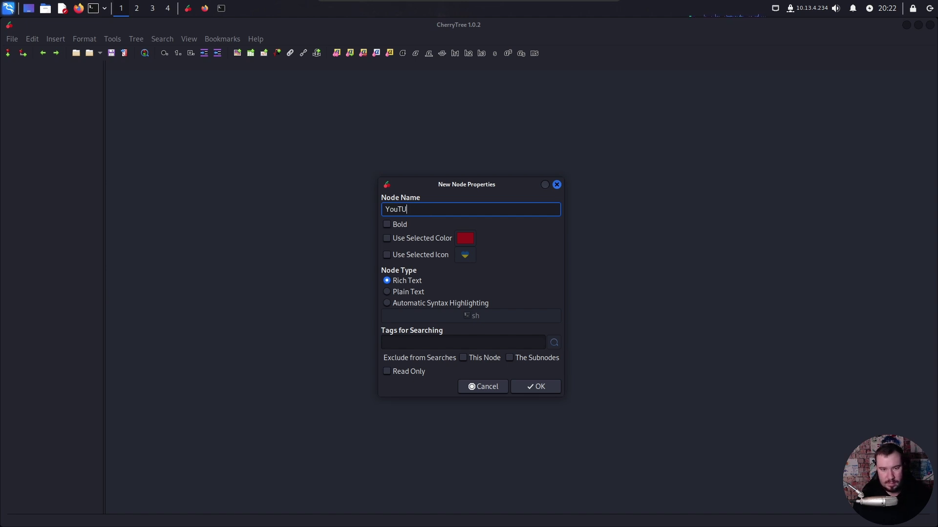
{"action": "key", "text": "BackSpace"}
{"action": "type", "text": "ube"}
{"action": "key", "text": "Return"}
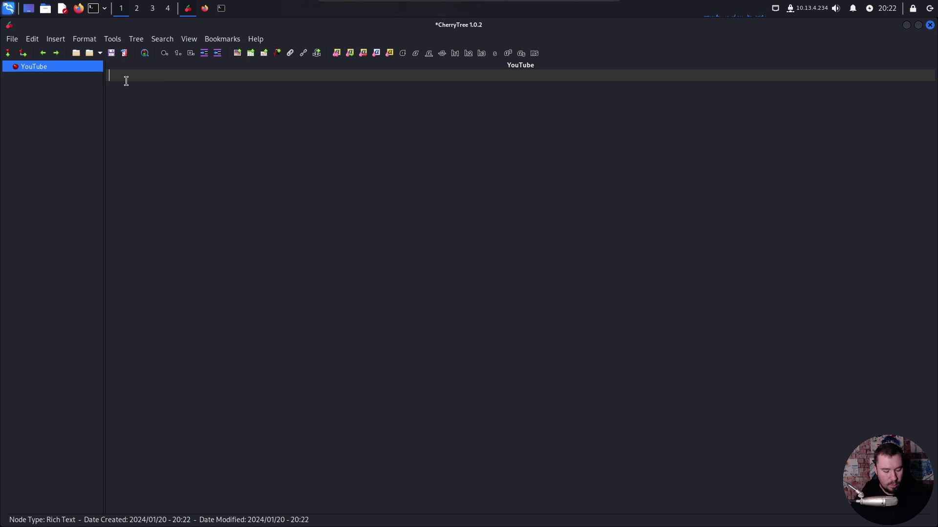
Step: Paste the nmap output into YouTube and wrap it in an sh-highlighted codebox
{"action": "key", "text": "ctrl+v"}
{"action": "scroll", "coordinate": [266, 266], "scroll_direction": "up", "scroll_amount": 5}
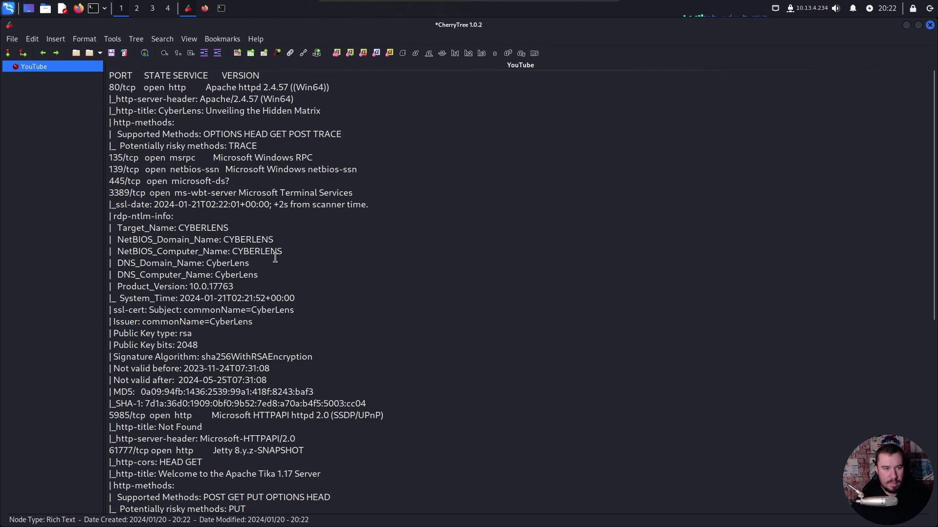
{"action": "scroll", "coordinate": [229, 220], "scroll_direction": "down", "scroll_amount": 5}
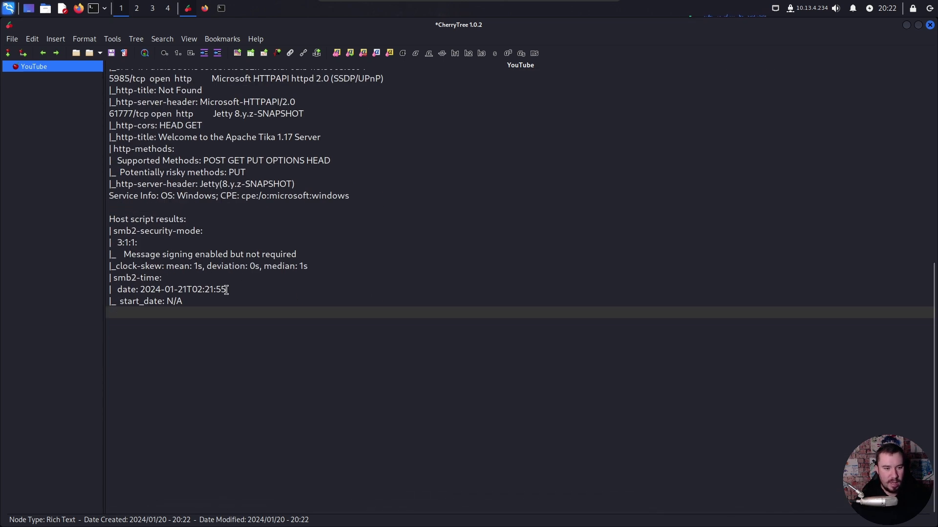
{"action": "left_click_drag", "start_coordinate": [218, 296], "coordinate": [69, 40]}
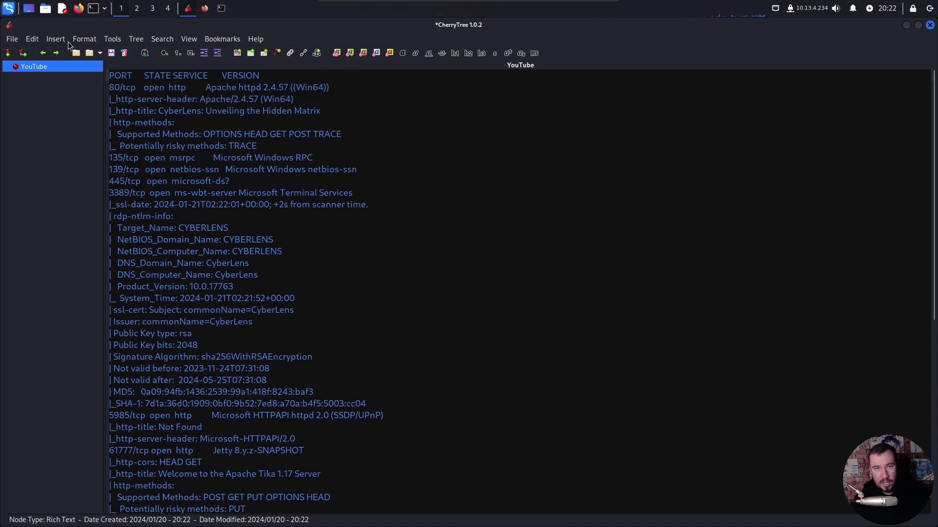
{"action": "key", "text": "ctrl+alt+c"}
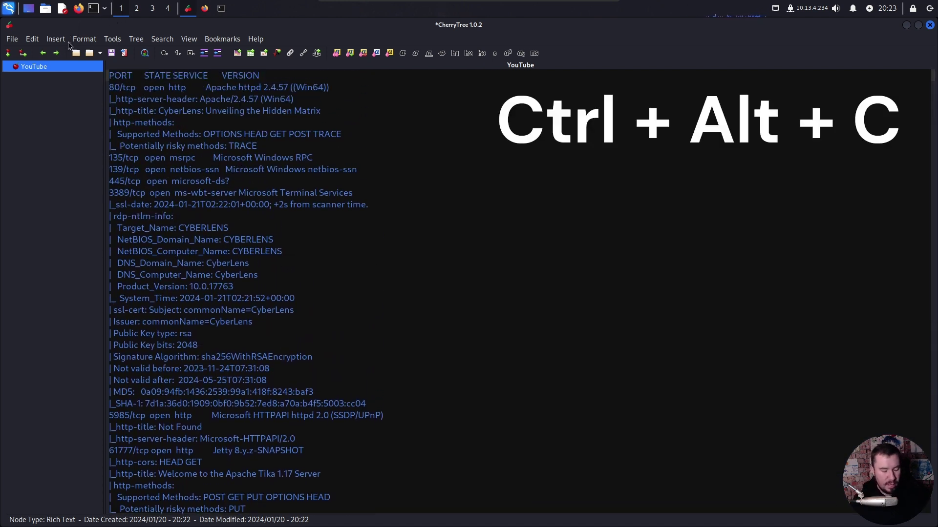
{"action": "key", "text": "ctrl+alt+c"}
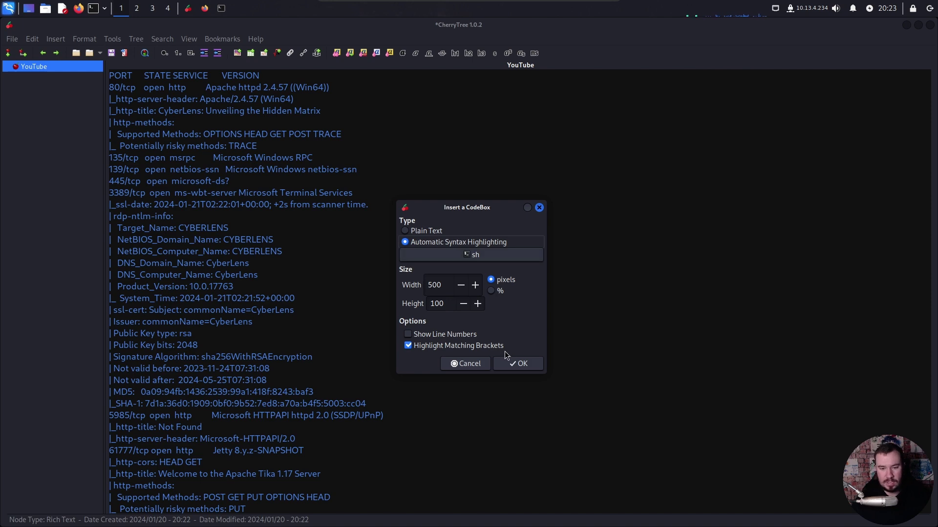
{"action": "left_click", "coordinate": [517, 363]}
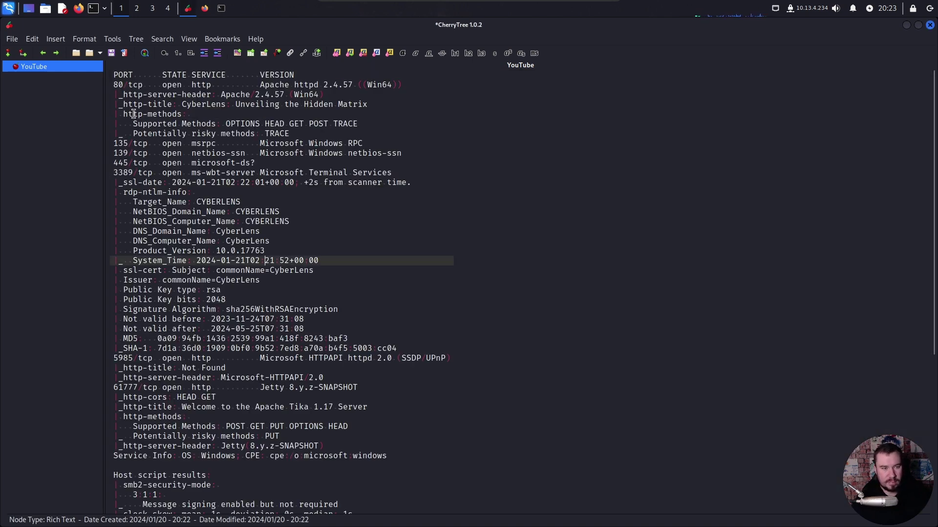
Step: Insert blank lines before the 135, 3389, 5985 and 61777 port lines
{"action": "left_click", "coordinate": [115, 172]}
{"action": "key", "text": "Return"}
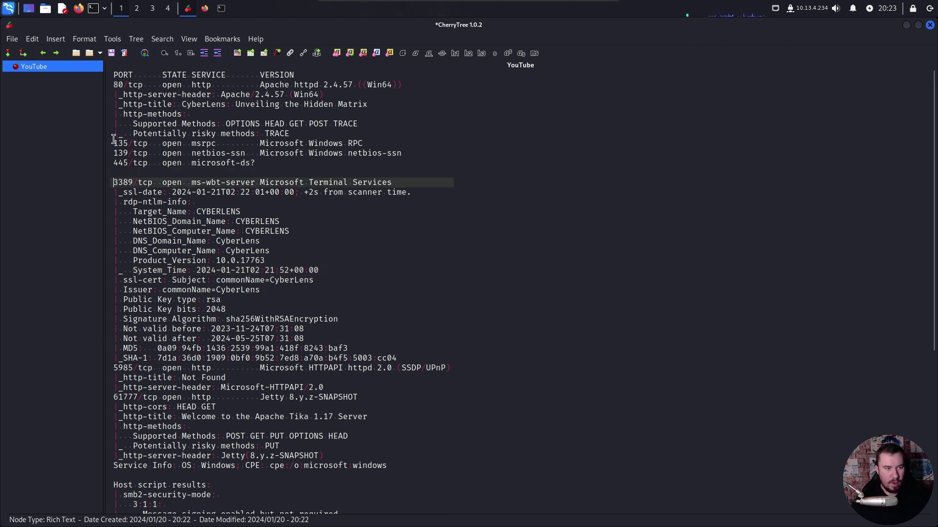
{"action": "left_click", "coordinate": [115, 143]}
{"action": "key", "text": "Return"}
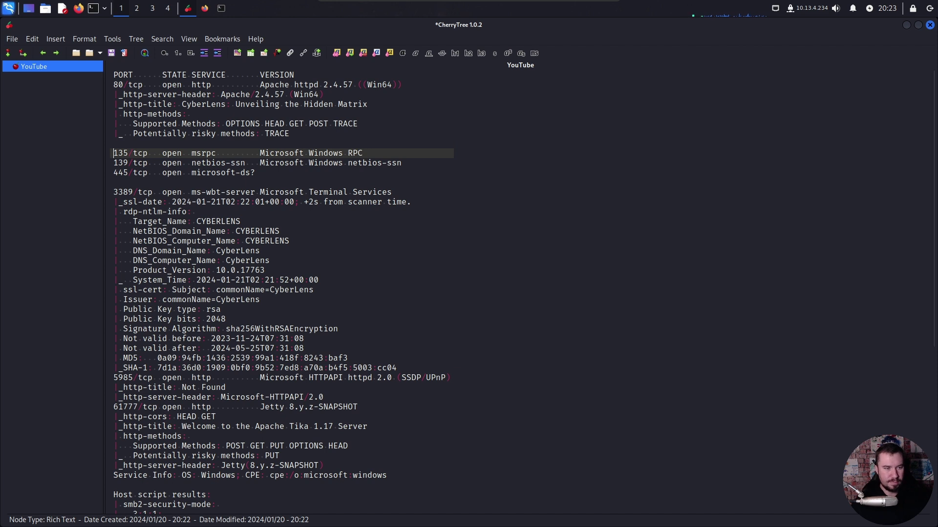
{"action": "key", "text": "Down"}
{"action": "key", "text": "Down"}
{"action": "key", "text": "Down"}
{"action": "key", "text": "Down"}
{"action": "key", "text": "Down"}
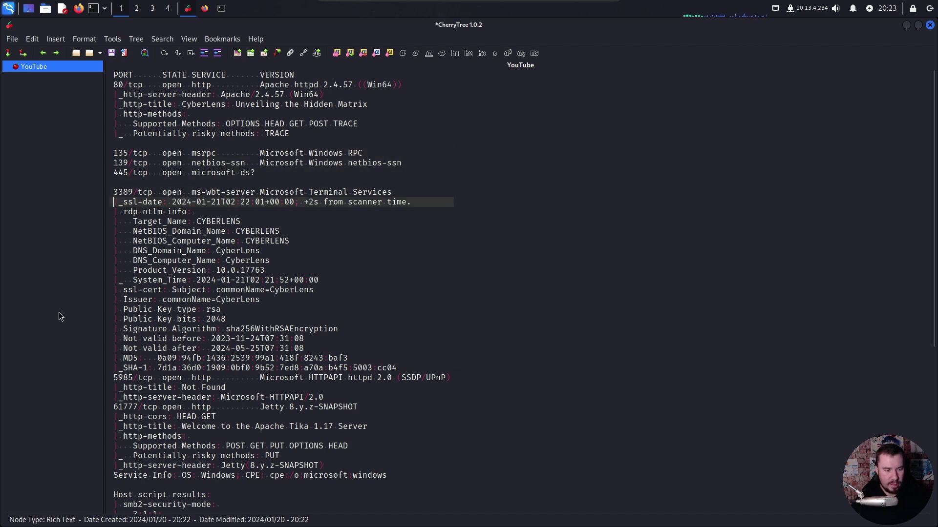
{"action": "left_click", "coordinate": [115, 377]}
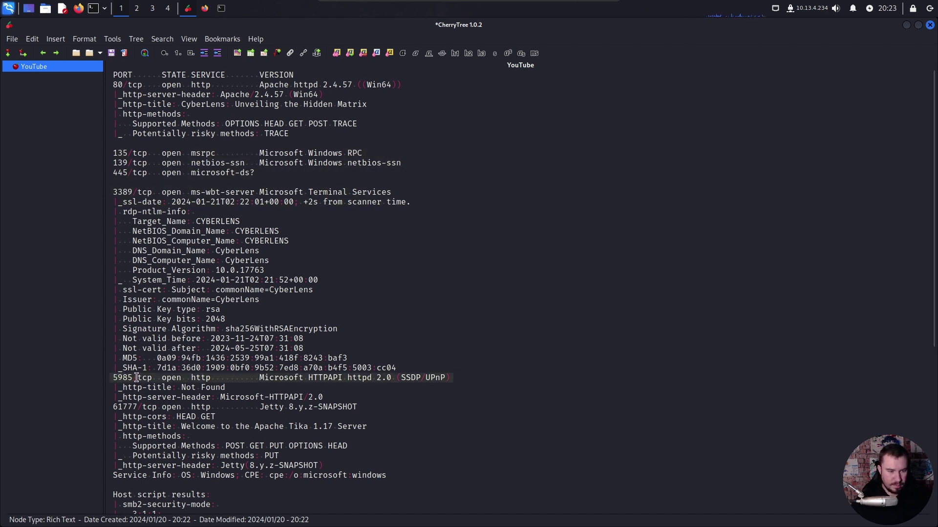
{"action": "key", "text": "Return"}
{"action": "key", "text": "Down"}
{"action": "key", "text": "Down"}
{"action": "key", "text": "Down"}
{"action": "key", "text": "Return"}
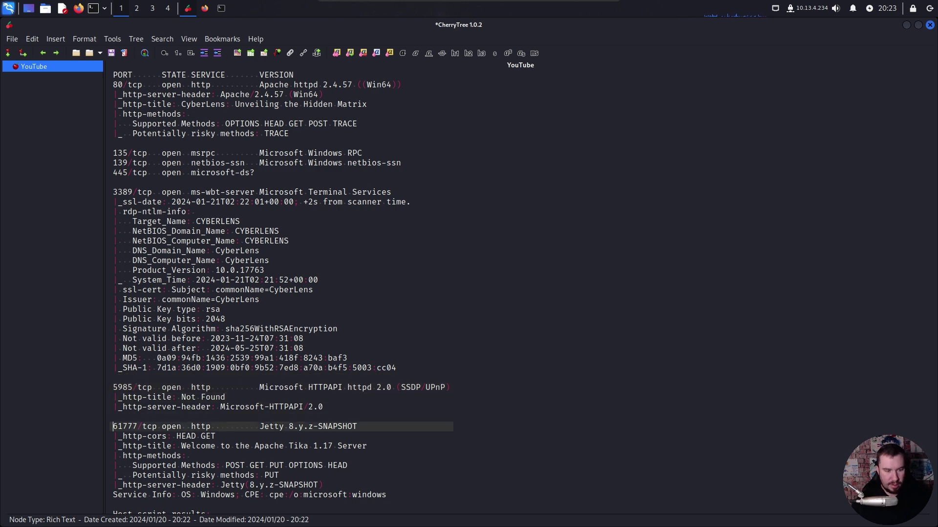
{"action": "scroll", "coordinate": [155, 401], "scroll_direction": "down", "scroll_amount": 2}
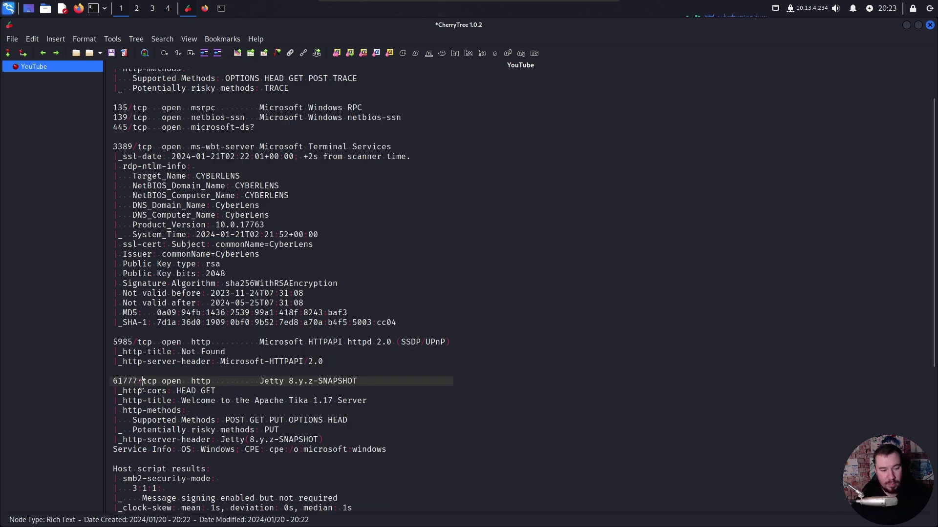
Step: Move the Host script results block to sit directly under the 445/tcp line
{"action": "left_click_drag", "start_coordinate": [141, 382], "coordinate": [110, 382]}
{"action": "left_click", "coordinate": [172, 390]}
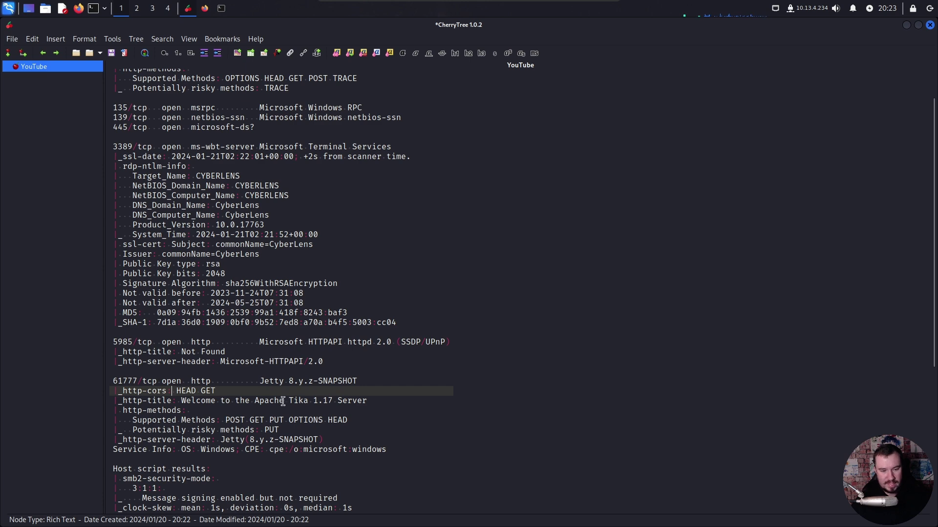
{"action": "scroll", "coordinate": [242, 393], "scroll_direction": "down", "scroll_amount": 10}
{"action": "left_click_drag", "start_coordinate": [207, 300], "coordinate": [105, 232]}
{"action": "key", "text": "BackSpace"}
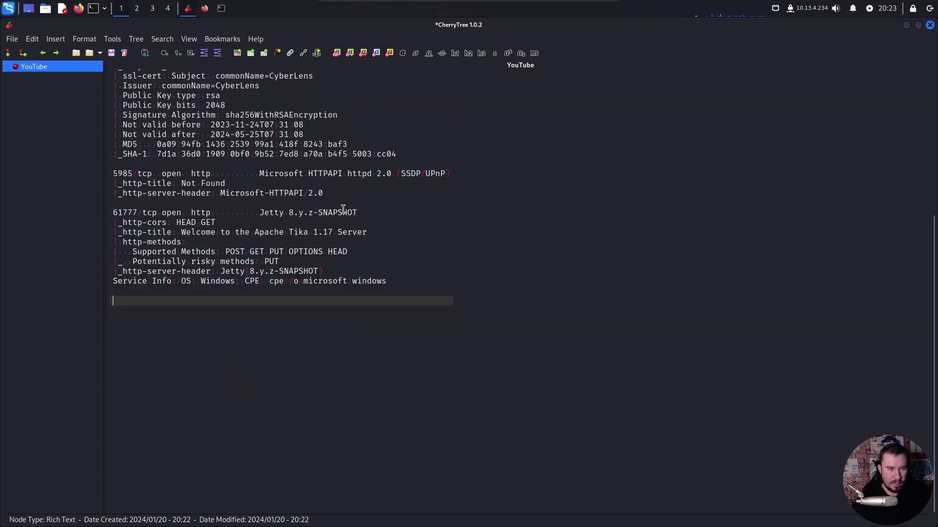
{"action": "scroll", "coordinate": [242, 217], "scroll_direction": "up", "scroll_amount": 10}
{"action": "key", "text": "ctrl+s"}
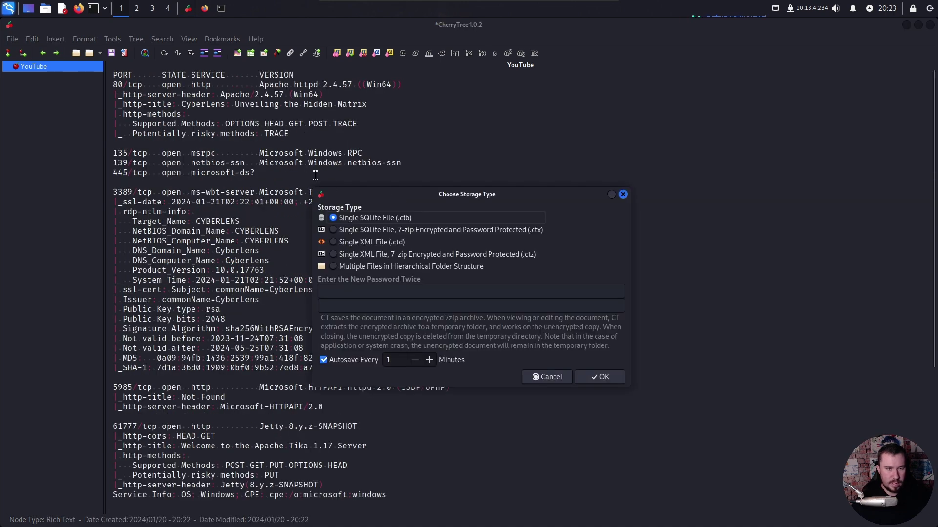
{"action": "key", "text": "Escape"}
{"action": "left_click", "coordinate": [266, 173]}
{"action": "key", "text": "ctrl+v"}
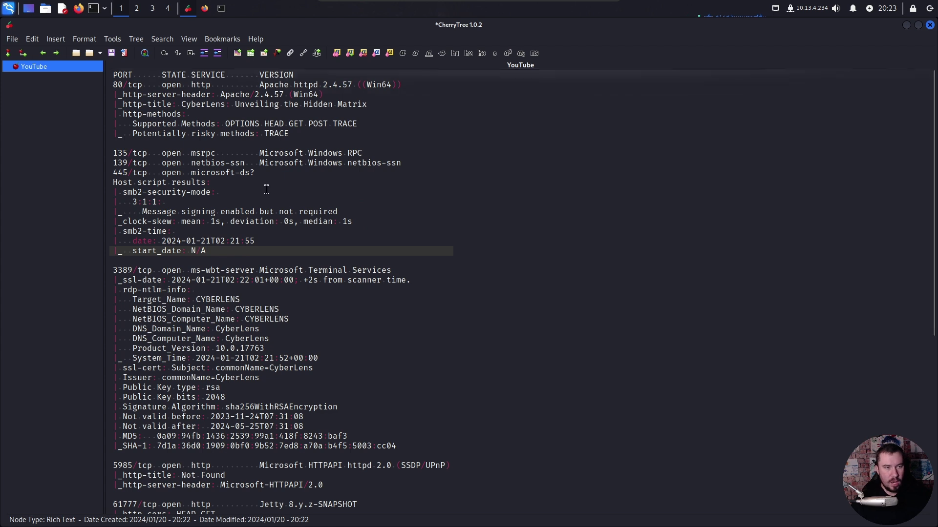
Step: Put the port 80 block into a new child node named '- HTTP (80)'
{"action": "left_click", "coordinate": [291, 134]}
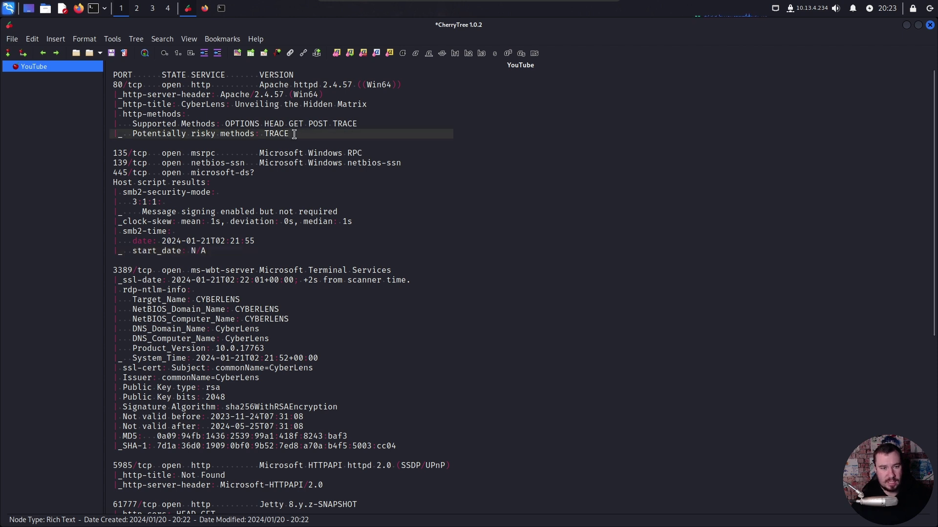
{"action": "mouse_move", "coordinate": [289, 135]}
{"action": "left_mouse_down"}
{"action": "mouse_move", "coordinate": [126, 105]}
{"action": "mouse_move", "coordinate": [103, 84]}
{"action": "left_mouse_up"}
{"action": "key", "text": "ctrl+c"}
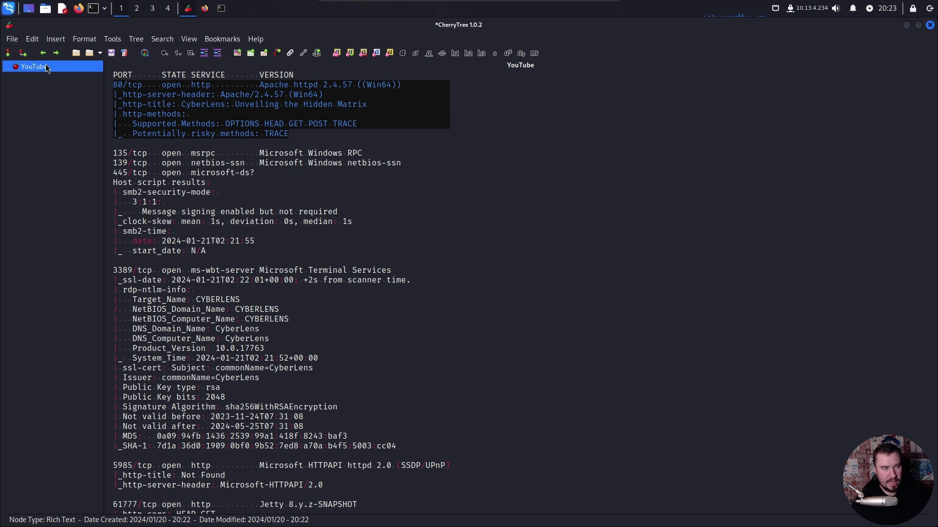
{"action": "key", "text": "ctrl+shift+n"}
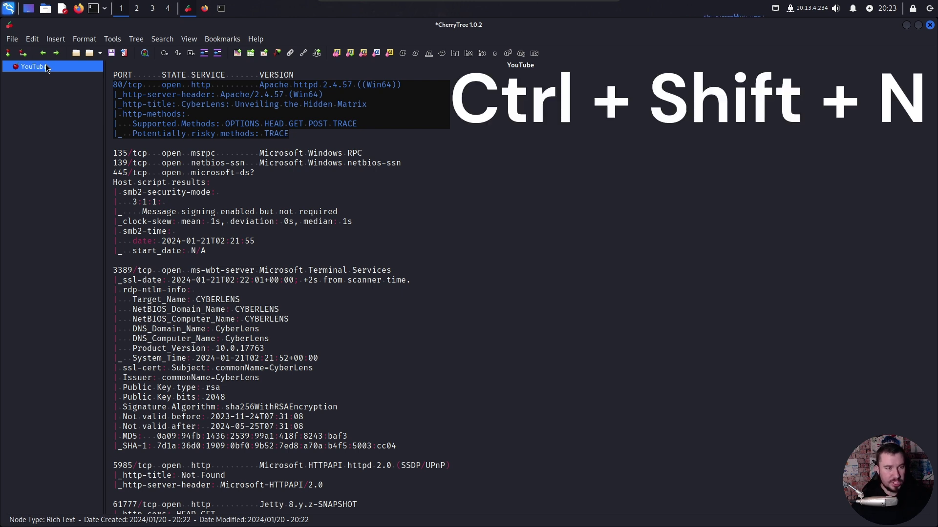
{"action": "type", "text": "- HTTP (80"}
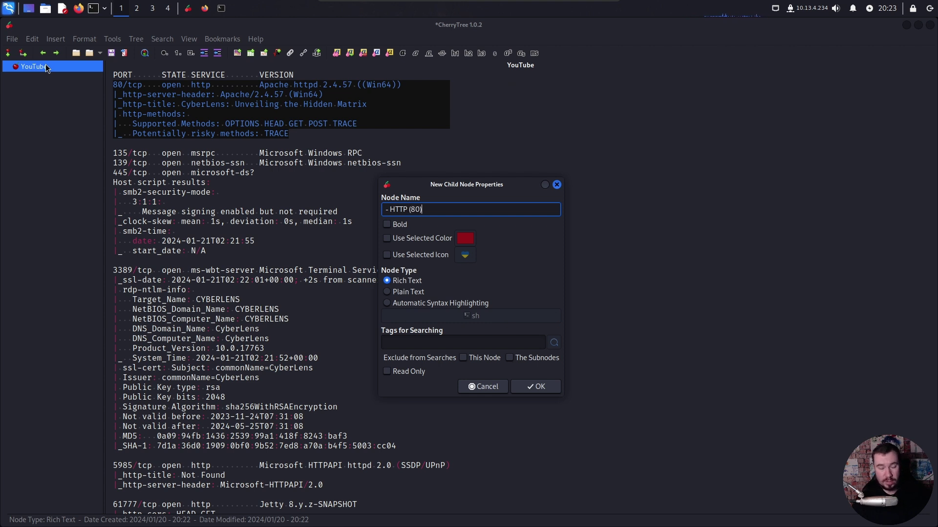
{"action": "key", "text": "Return"}
{"action": "key", "text": "ctrl+v"}
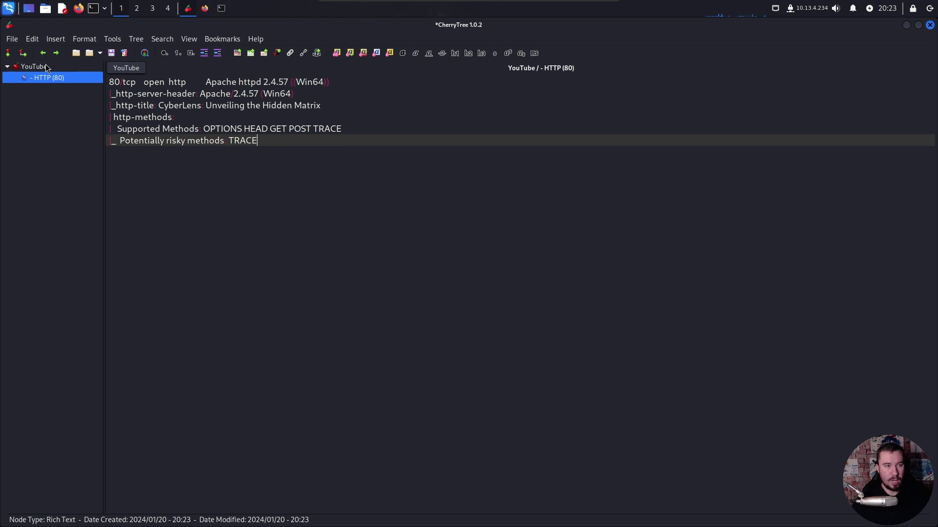
Step: Put the SMB ports and host script results into child node '- SMB (135,139,445)'
{"action": "left_click", "coordinate": [42, 68]}
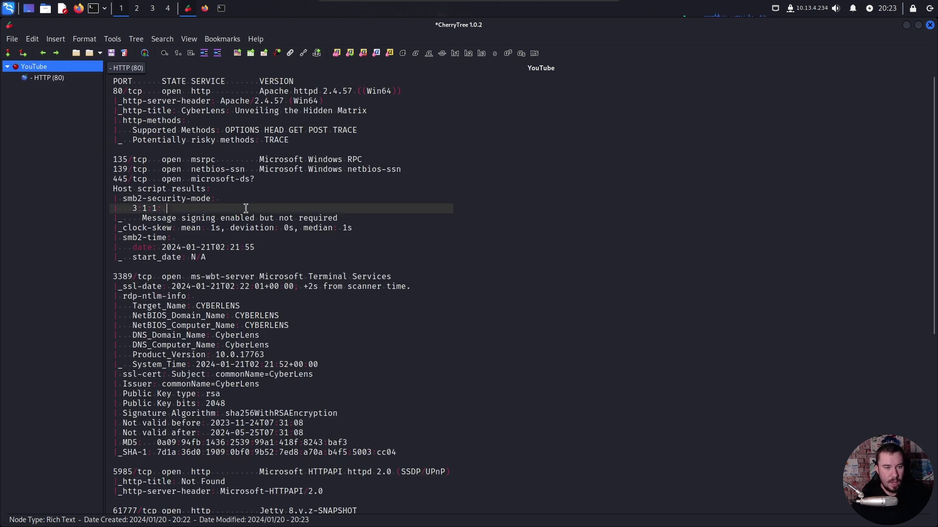
{"action": "left_click_drag", "start_coordinate": [208, 257], "coordinate": [103, 158]}
{"action": "key", "text": "ctrl+c"}
{"action": "key", "text": "ctrl+shift+n"}
{"action": "type", "text": "- SMB (135,139,445)"}
{"action": "key", "text": "Return"}
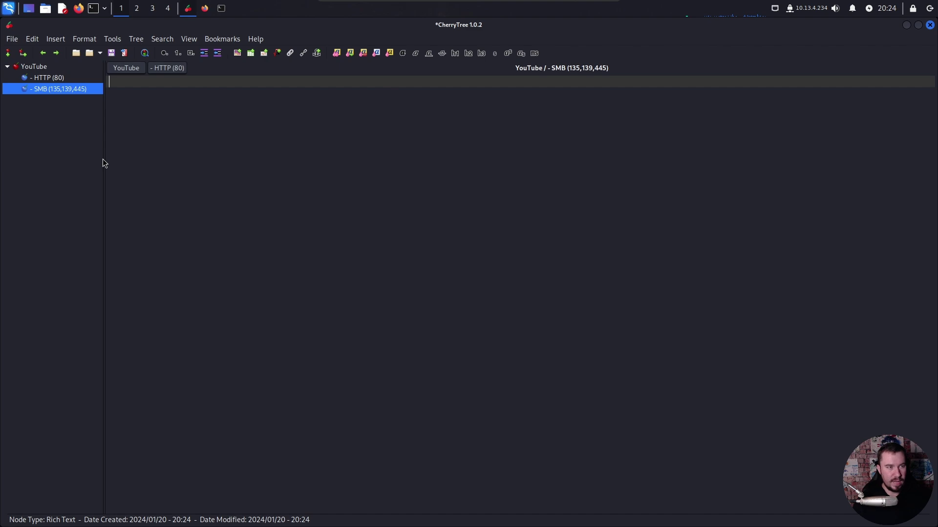
{"action": "key", "text": "ctrl+v"}
Step: Put the 3389/tcp section into child node '- RDP (3389)'
{"action": "left_click", "coordinate": [32, 70]}
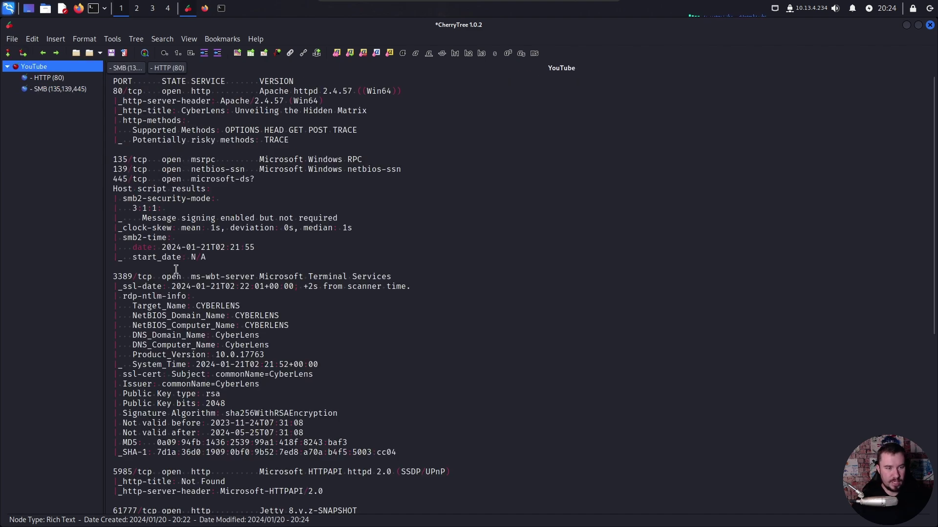
{"action": "scroll", "coordinate": [176, 268], "scroll_direction": "down", "scroll_amount": 5}
{"action": "left_click_drag", "start_coordinate": [400, 316], "coordinate": [89, 143]}
{"action": "key", "text": "ctrl+c"}
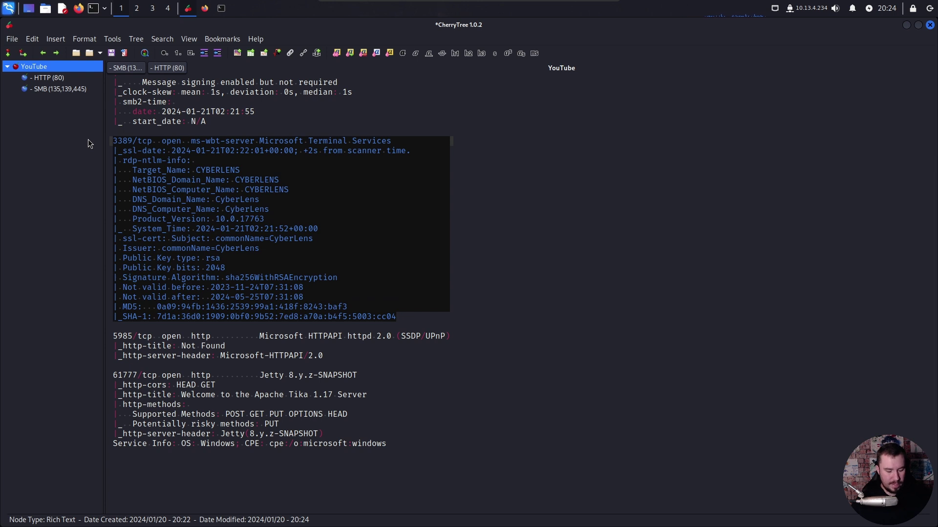
{"action": "key", "text": "ctrl+shift+n"}
{"action": "type", "text": "93389"}
{"action": "key", "text": "BackSpace"}
{"action": "key", "text": "BackSpace"}
{"action": "key", "text": "BackSpace"}
{"action": "key", "text": "BackSpace"}
{"action": "key", "text": "BackSpace"}
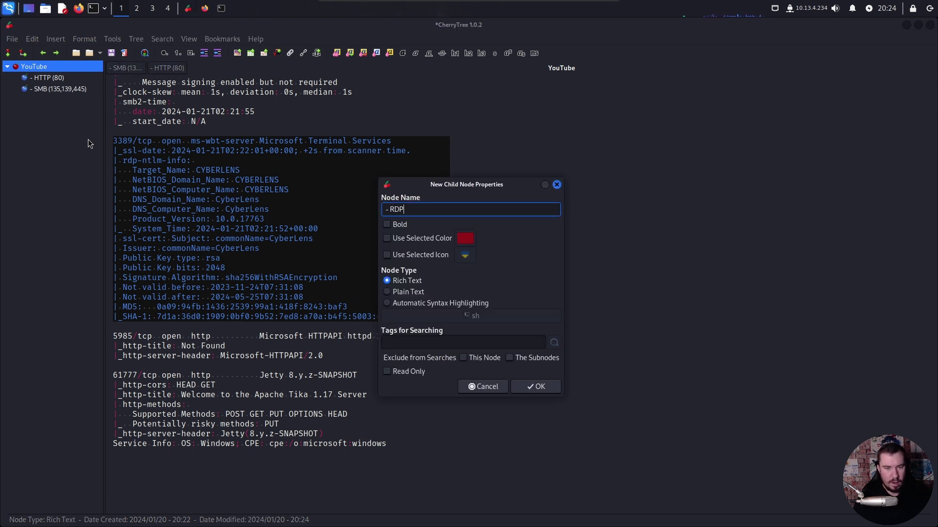
{"action": "type", "text": "- RDP (3389"}
{"action": "key", "text": "Return"}
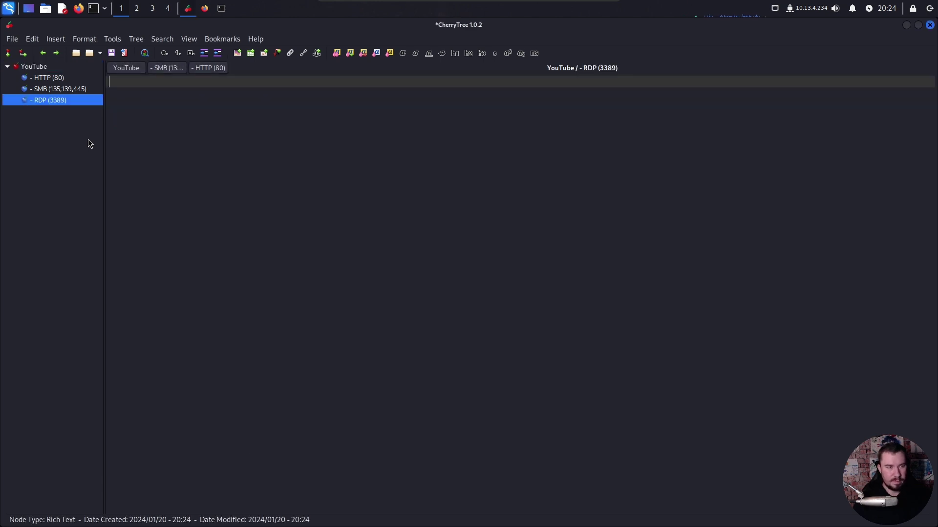
{"action": "key", "text": "ctrl+v"}
Step: Check the HTTP (80) node, then delete the 5985/tcp section from YouTube's output
{"action": "left_click", "coordinate": [48, 78]}
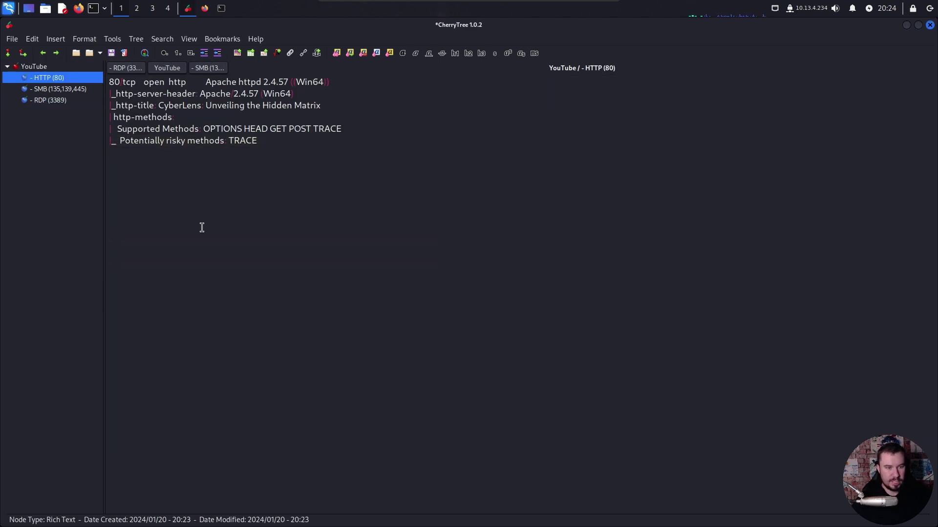
{"action": "left_click", "coordinate": [25, 66]}
{"action": "left_click", "coordinate": [207, 295]}
{"action": "scroll", "coordinate": [207, 295], "scroll_direction": "down", "scroll_amount": 5}
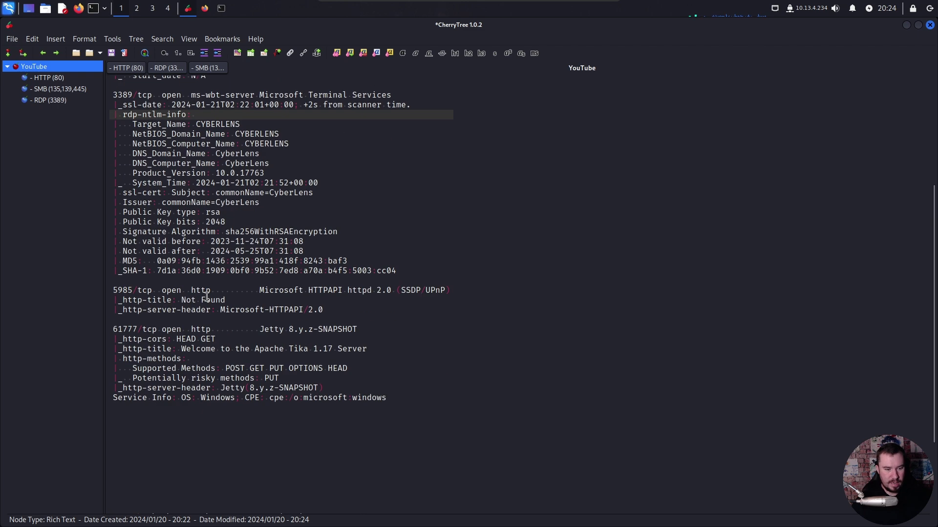
{"action": "left_click", "coordinate": [295, 316]}
{"action": "left_click_drag", "start_coordinate": [334, 309], "coordinate": [101, 287]}
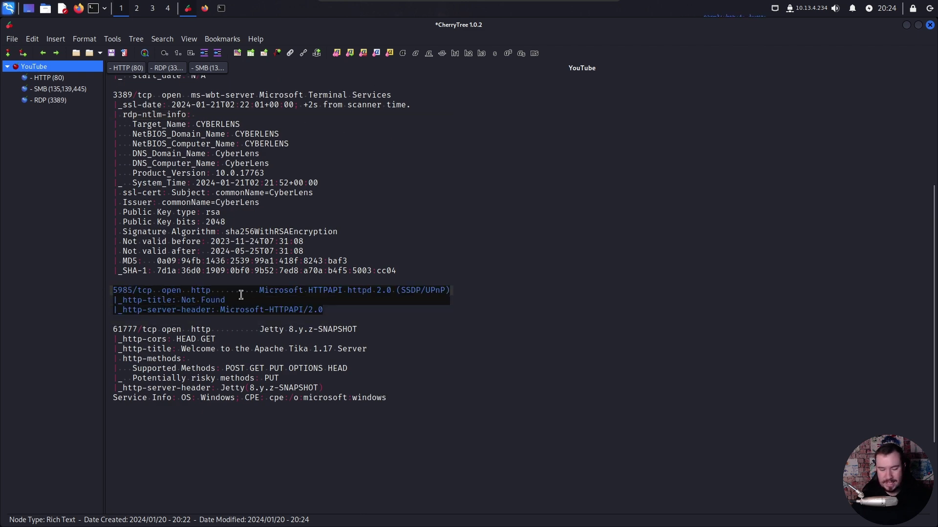
{"action": "key", "text": "BackSpace"}
{"action": "key", "text": "BackSpace"}
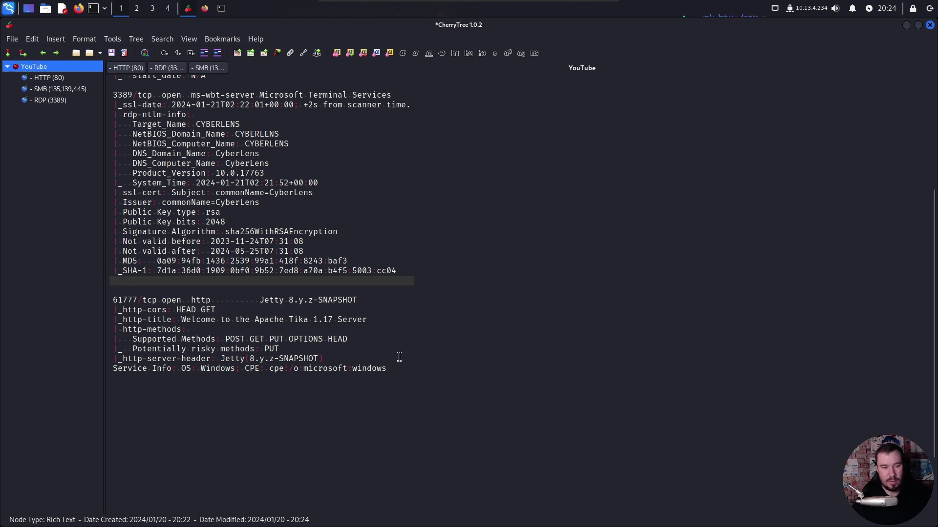
Step: Put the port 61777 block into a new child node named '- HTTP (61777)'
{"action": "left_click_drag", "start_coordinate": [406, 374], "coordinate": [101, 301]}
{"action": "key", "text": "ctrl+c"}
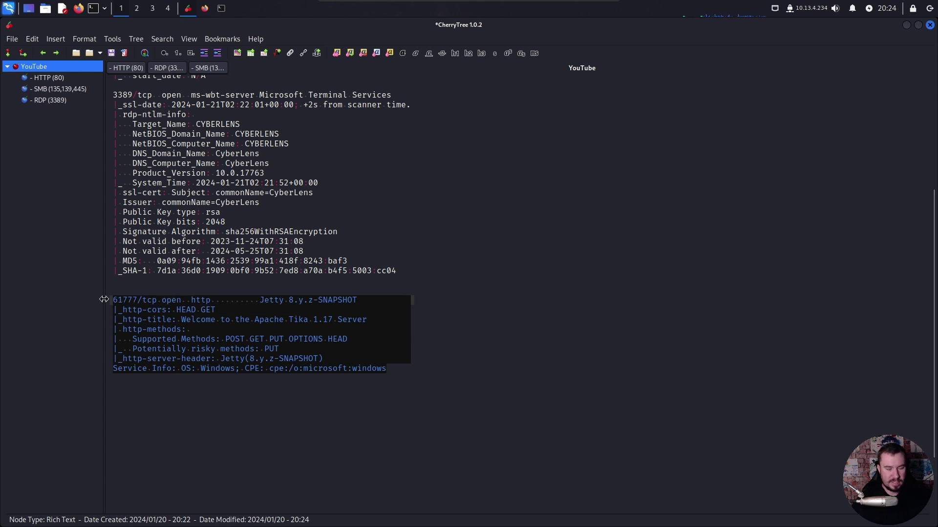
{"action": "key", "text": "ctrl+s"}
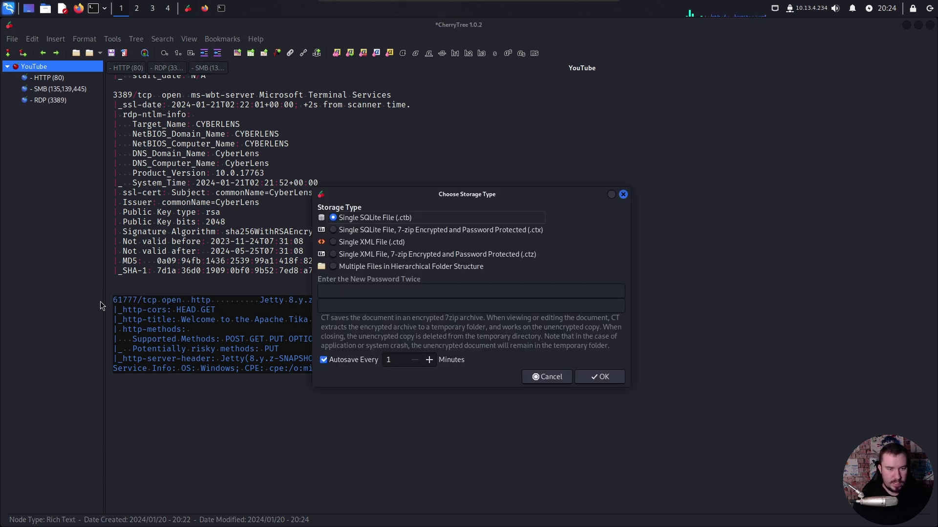
{"action": "left_click", "coordinate": [531, 378]}
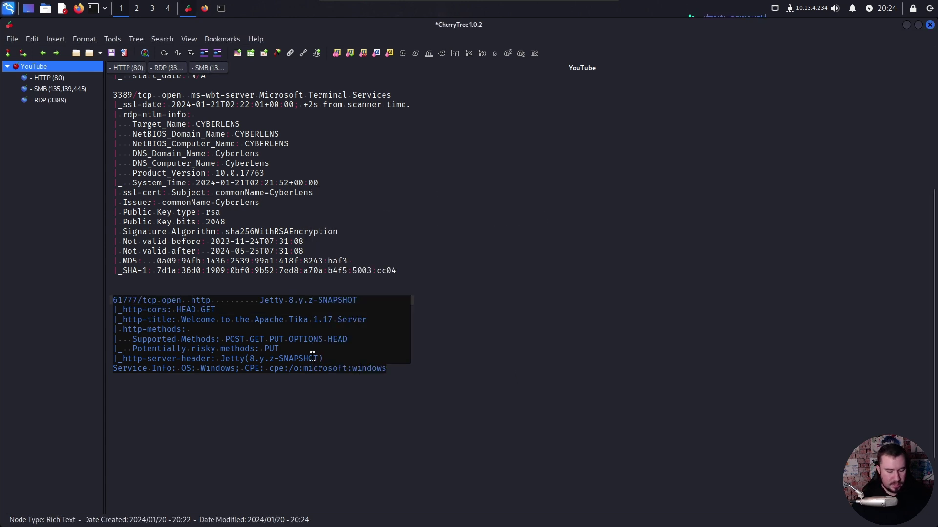
{"action": "key", "text": "ctrl+shift+n"}
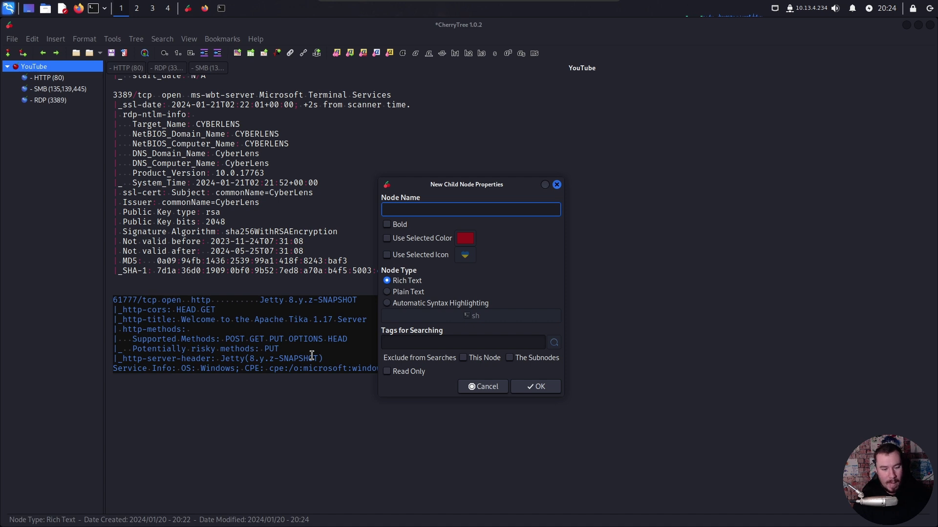
{"action": "type", "text": "- HTTP (61777"}
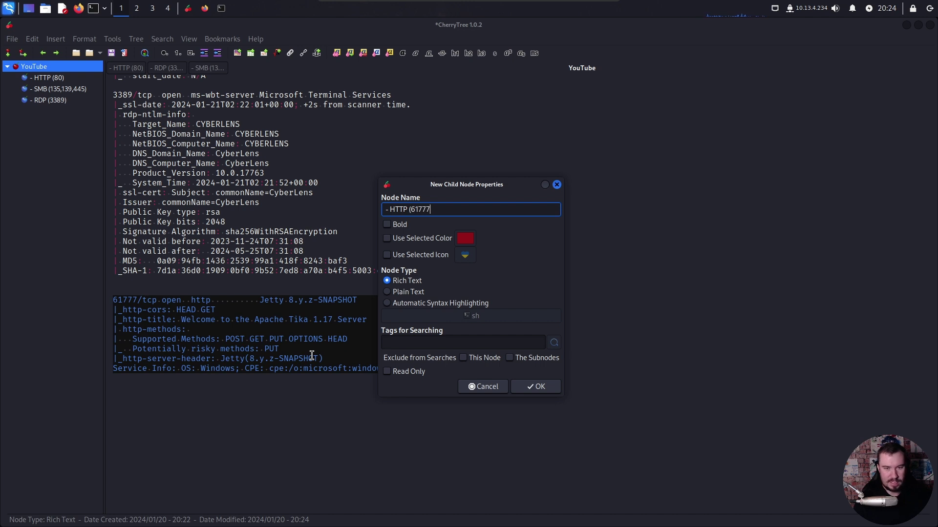
{"action": "key", "text": "Return"}
{"action": "key", "text": "ctrl+v"}
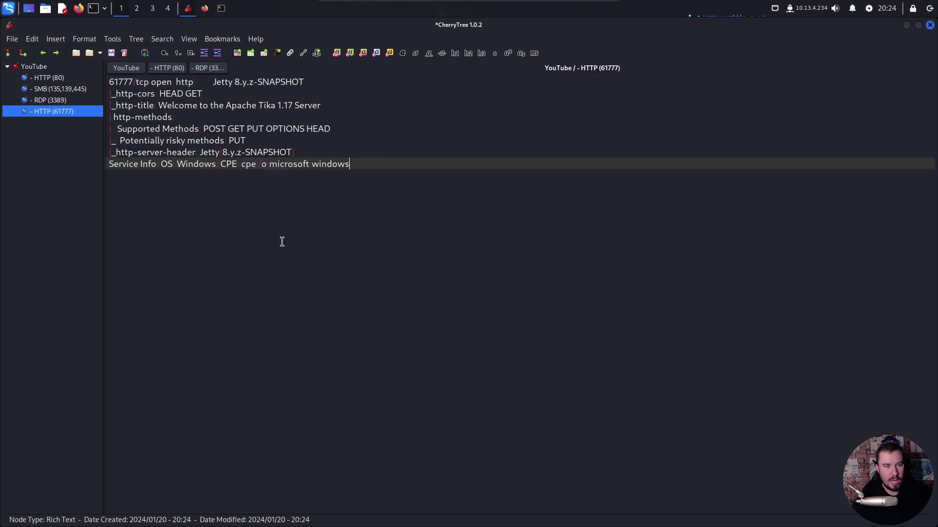
Step: Below TRACE in HTTP (80), add a dashed divider and a 'To-Do List' heading
{"action": "left_click", "coordinate": [55, 80]}
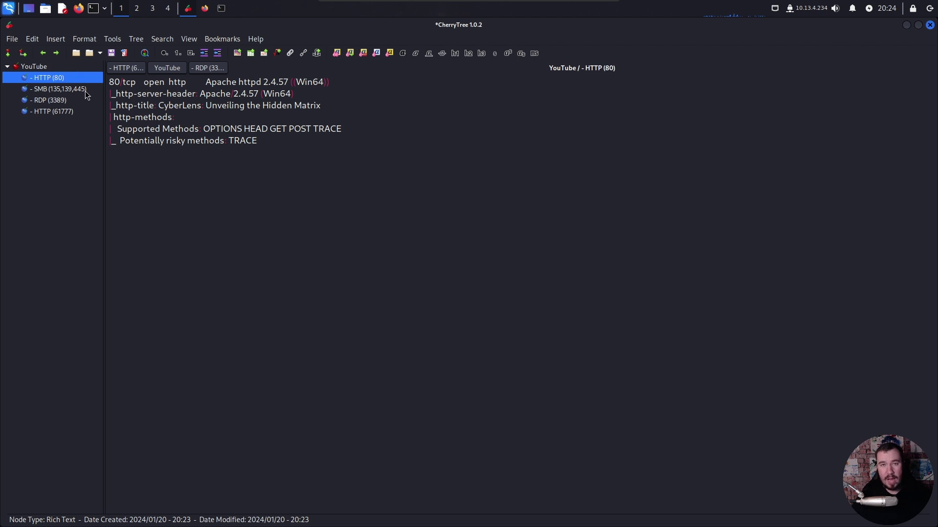
{"action": "left_click", "coordinate": [274, 145]}
{"action": "key", "text": "Return"}
{"action": "key", "text": "Return"}
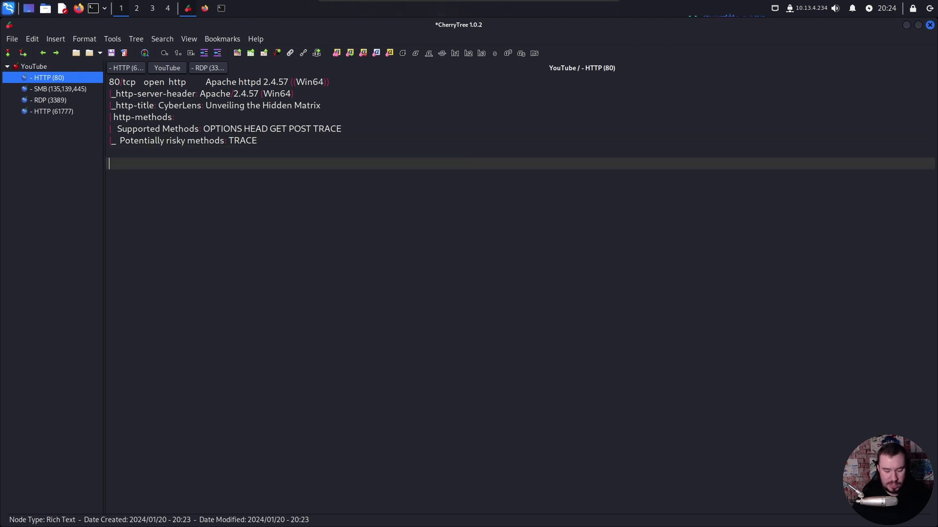
{"action": "type", "text": "---------"}
{"action": "key", "text": "Return"}
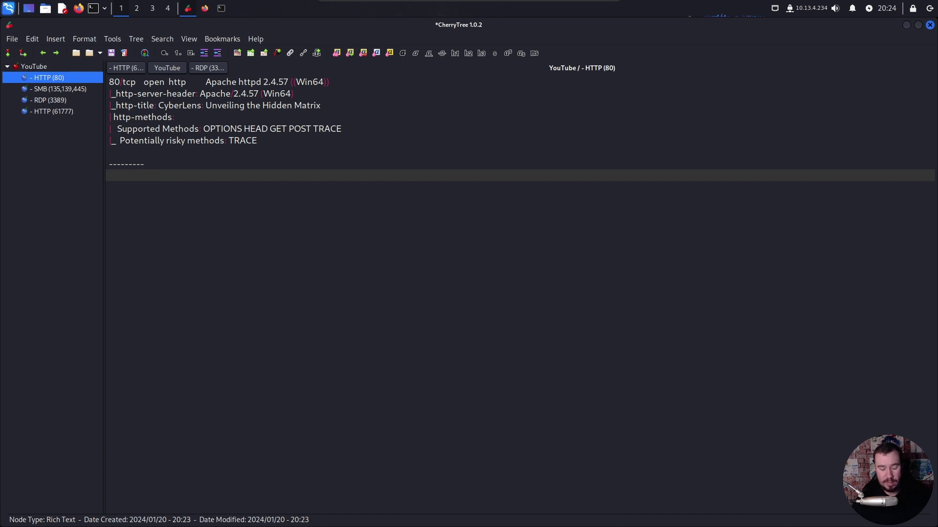
{"action": "type", "text": "To-Do Lis"}
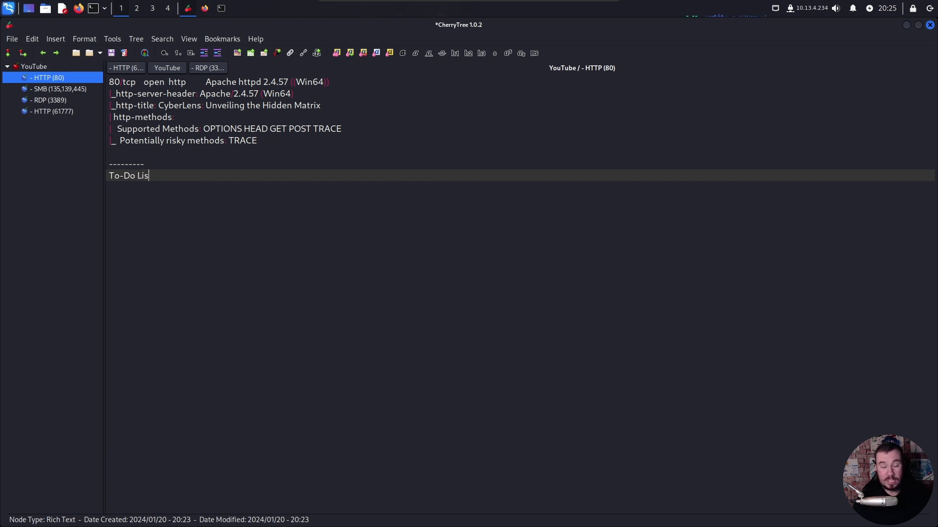
{"action": "type", "text": "t"}
{"action": "key", "text": "Return"}
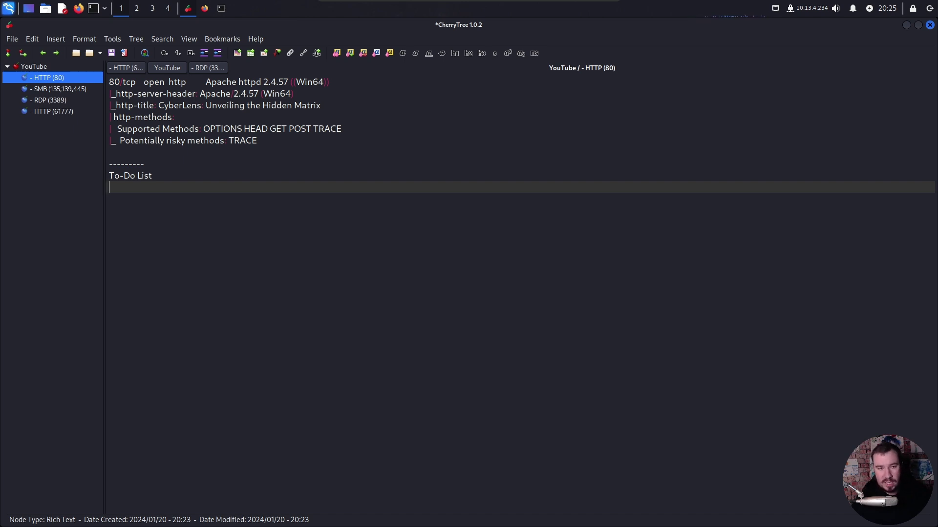
Step: List items: Gobuster directories, Ffuf on for vhosts, Nikto, Source Code, Browse the website
{"action": "type", "text": "- Gobuster directories"}
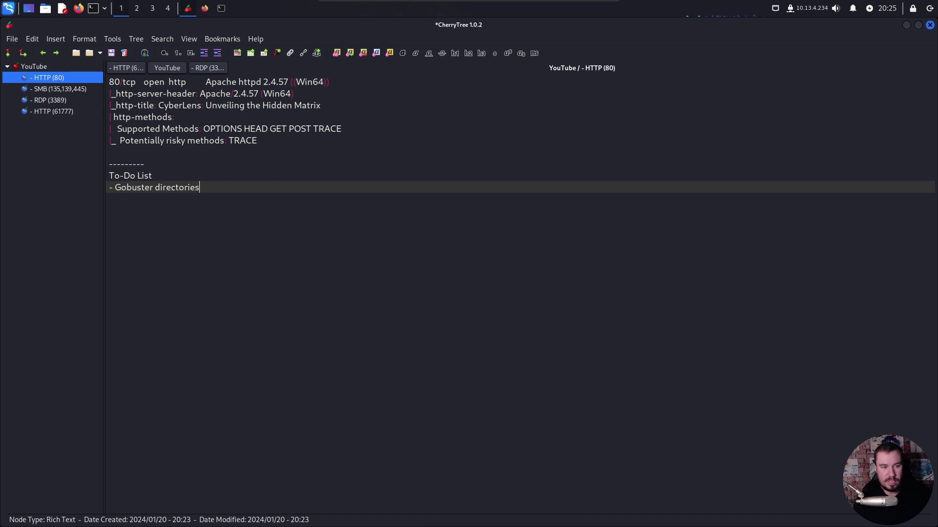
{"action": "key", "text": "Return"}
{"action": "type", "text": "- Ffuf on v"}
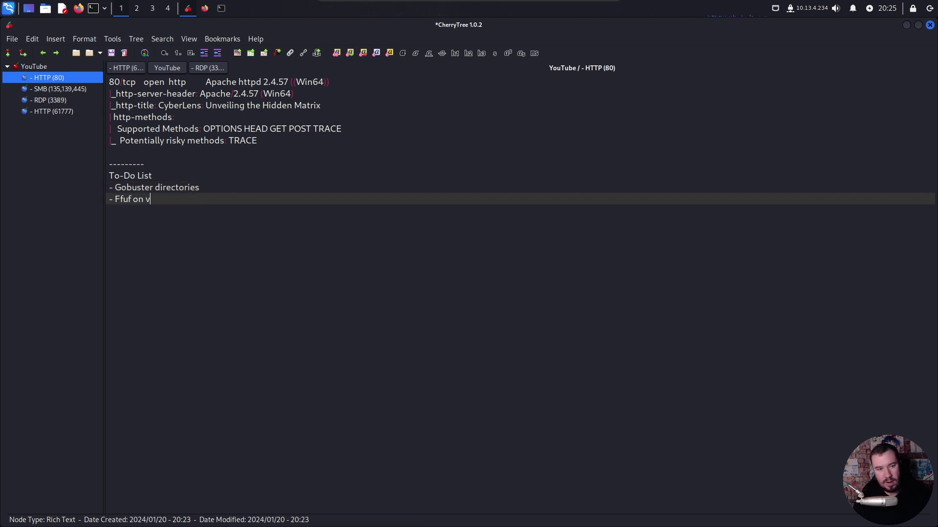
{"action": "type", "text": "for vhosts"}
{"action": "key", "text": "Return"}
{"action": "type", "text": "- Nikto"}
{"action": "key", "text": "Return"}
{"action": "type", "text": "- Source Code"}
{"action": "key", "text": "Return"}
{"action": "type", "text": "- Brwser"}
{"action": "key", "text": "BackSpace"}
{"action": "key", "text": "BackSpace"}
{"action": "key", "text": "BackSpace"}
{"action": "key", "text": "BackSpace"}
{"action": "type", "text": "owse the website"}
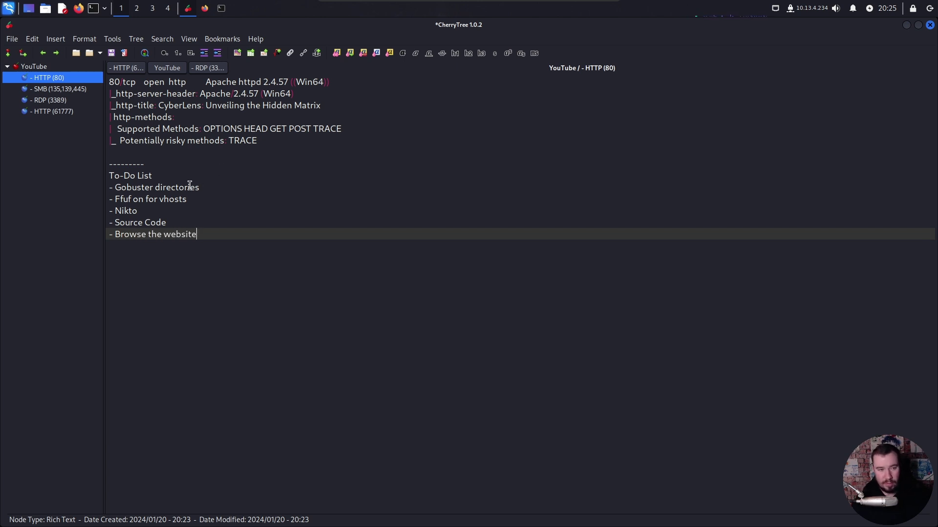
Step: Review the new to-do items, cancelling the save storage prompt
{"action": "left_click_drag", "start_coordinate": [206, 186], "coordinate": [109, 187]}
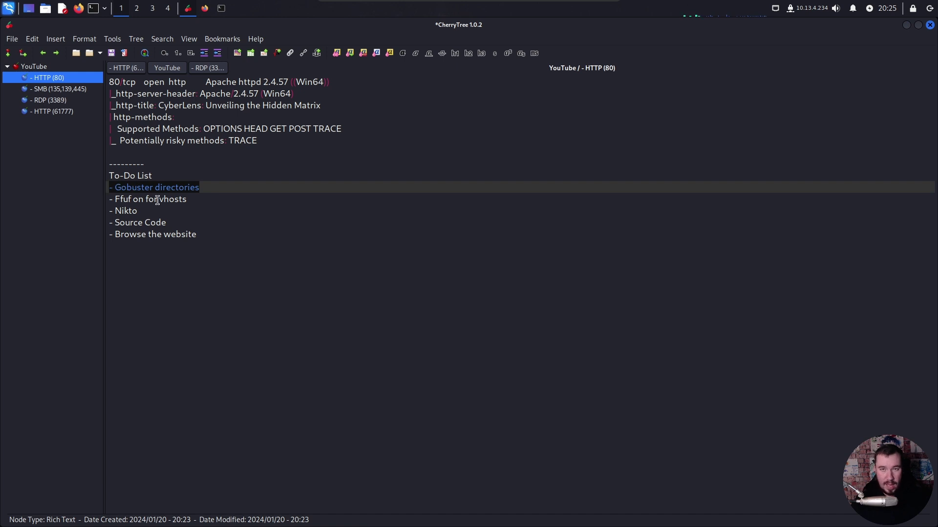
{"action": "left_click", "coordinate": [174, 201]}
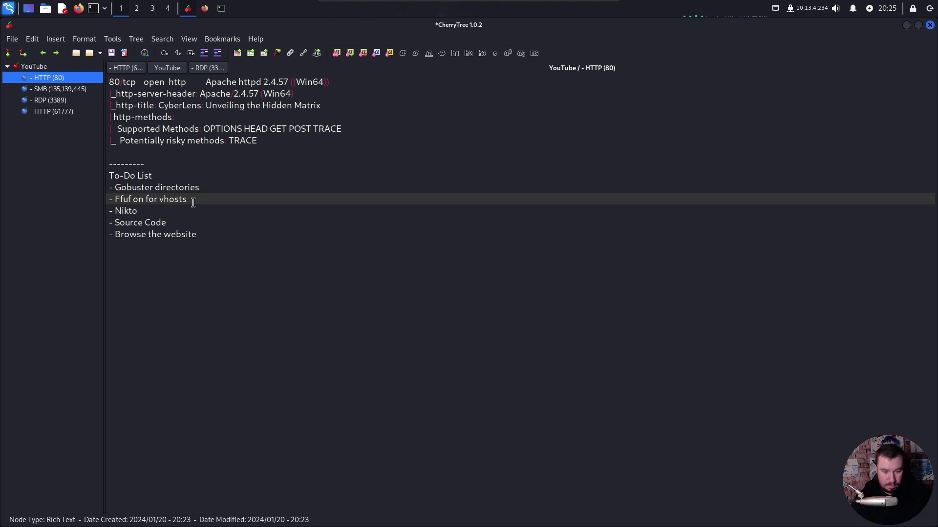
{"action": "key", "text": "ctrl+s"}
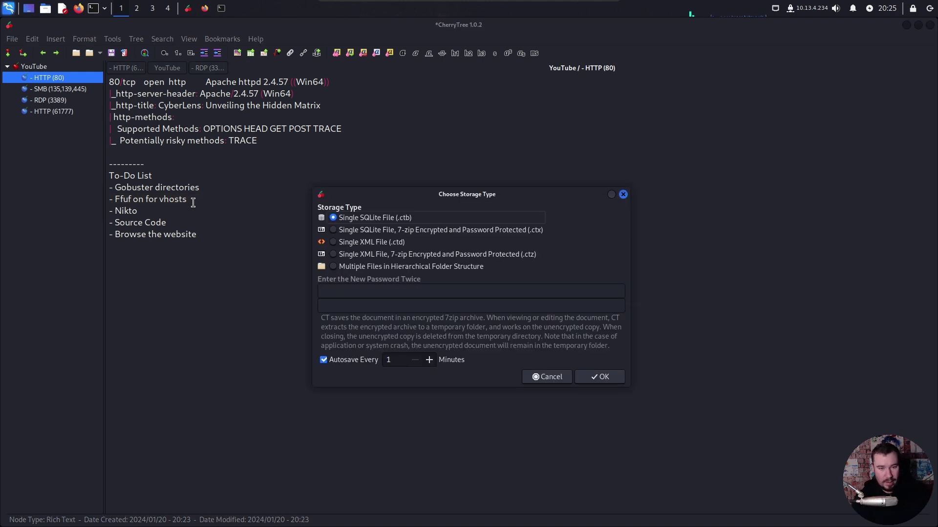
{"action": "left_click", "coordinate": [546, 376]}
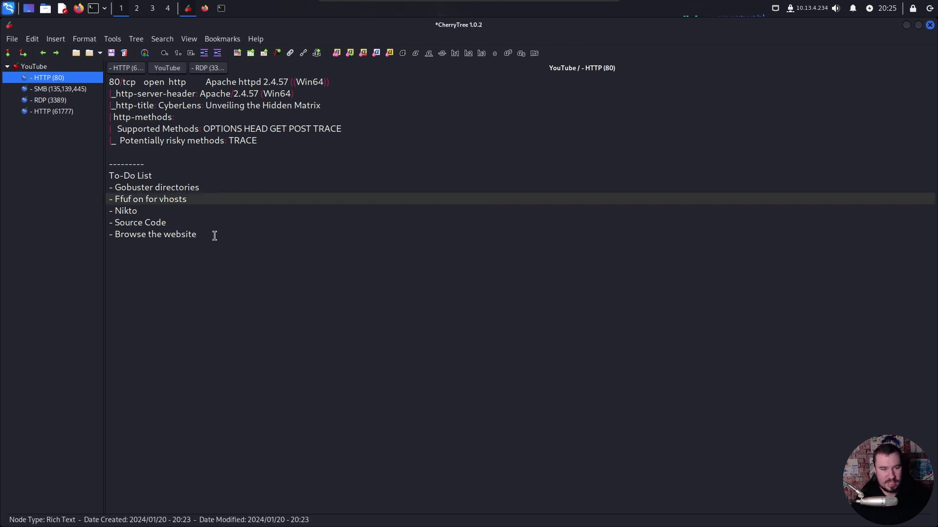
{"action": "left_click", "coordinate": [190, 225]}
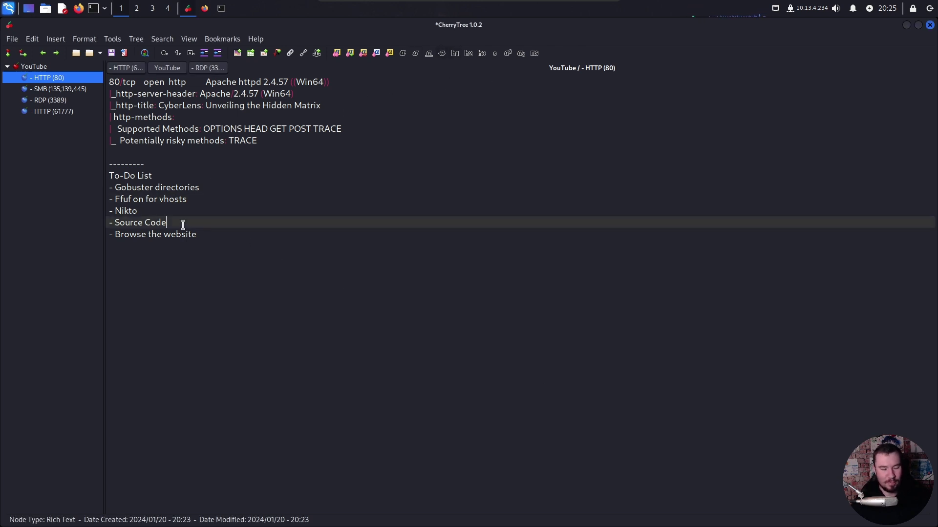
{"action": "left_click_drag", "start_coordinate": [188, 199], "coordinate": [114, 199]}
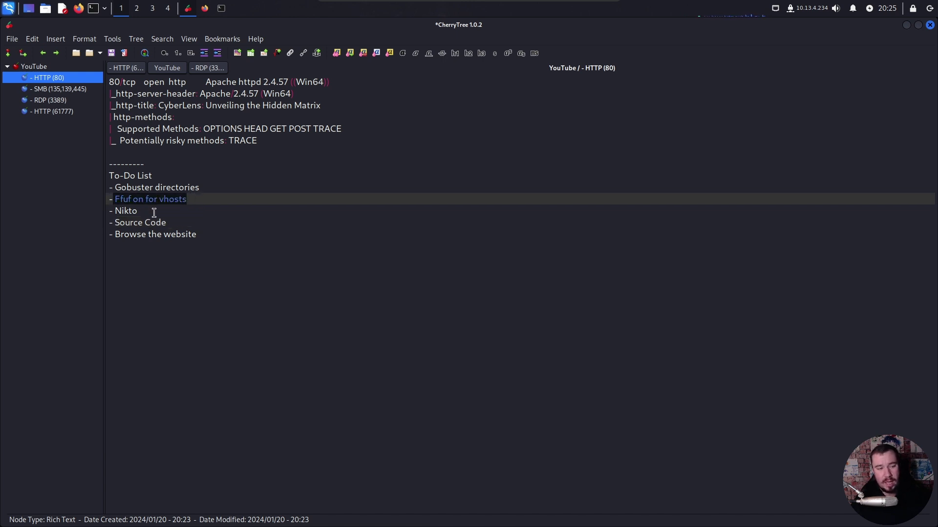
Step: Below the SMB (135,139,445) node's start_date line, add a '-----' divider, 'To-Do LIst' heading and '- Check for anonymous access'
{"action": "left_click", "coordinate": [58, 89]}
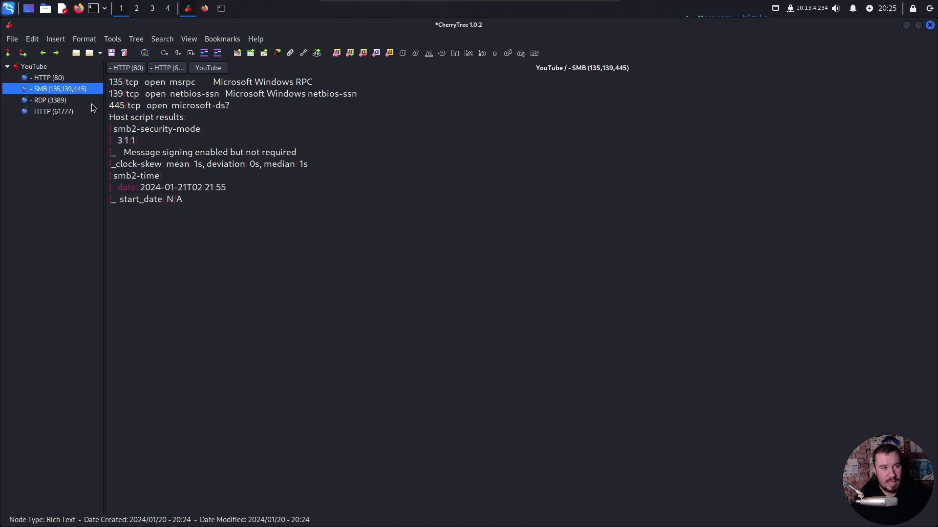
{"action": "left_click", "coordinate": [247, 200]}
{"action": "key", "text": "Return"}
{"action": "key", "text": "Return"}
{"action": "type", "text": "-----"}
{"action": "key", "text": "Return"}
{"action": "type", "text": "To-Do LIst"}
{"action": "key", "text": "Return"}
{"action": "type", "text": "- Check for anonymous access"}
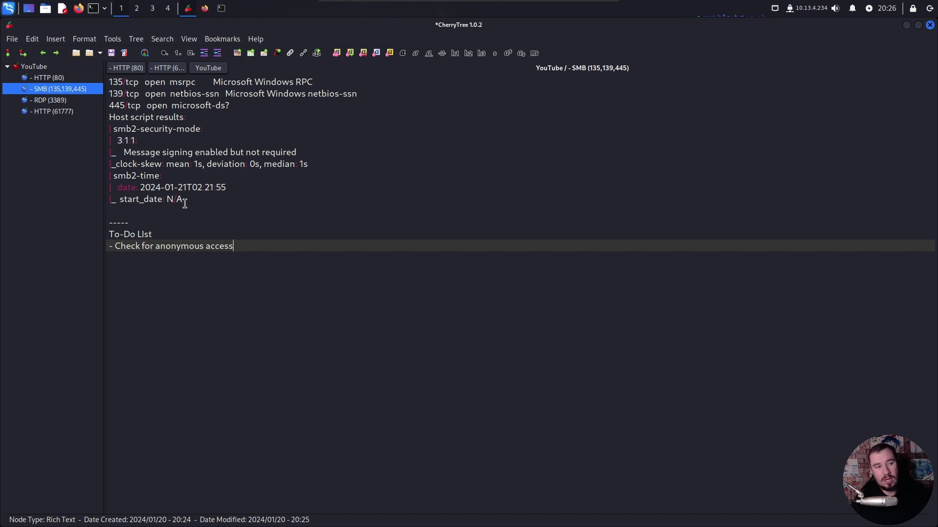
{"action": "left_click", "coordinate": [54, 78]}
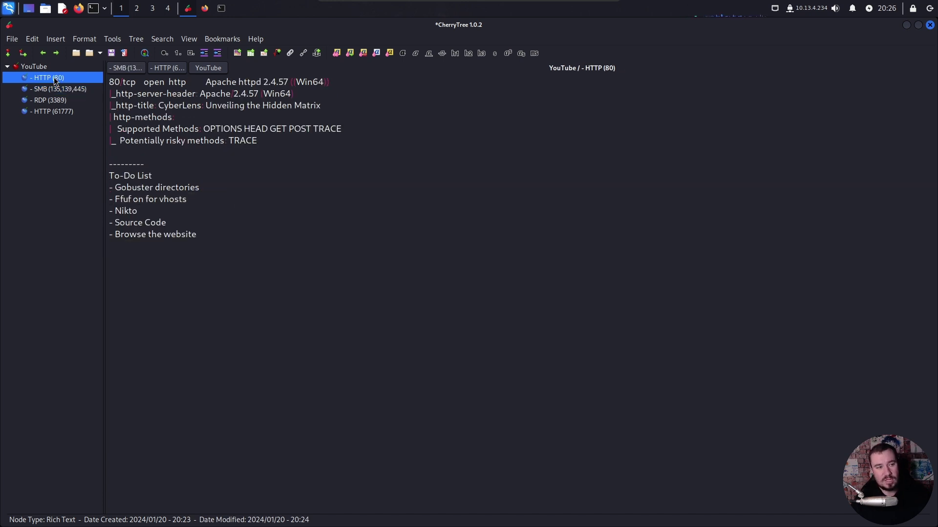
Step: Pad the HTTP (80) to-do list, then review the YouTube, HTTP (80), SMB, RDP (3389) and HTTP (61777) nodes
{"action": "left_click", "coordinate": [238, 235]}
{"action": "key", "text": "Return"}
{"action": "key", "text": "Return"}
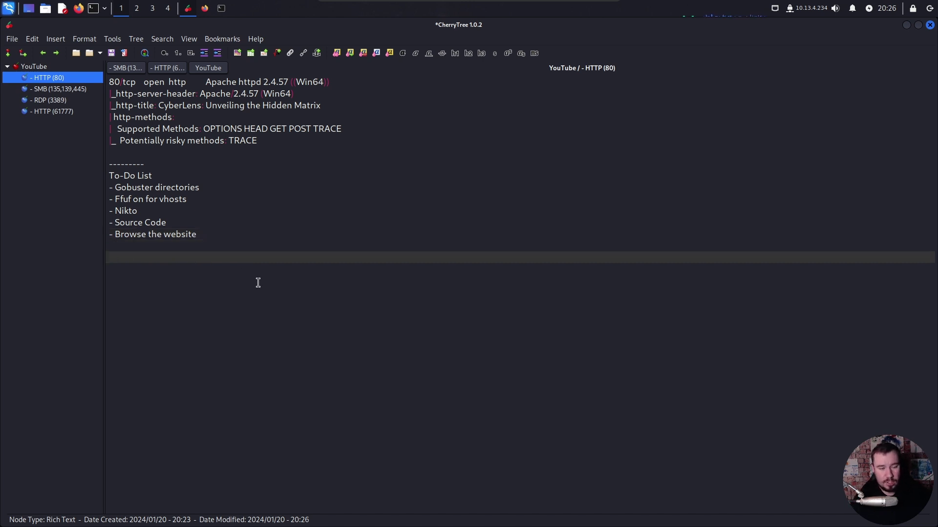
{"action": "left_click", "coordinate": [34, 67]}
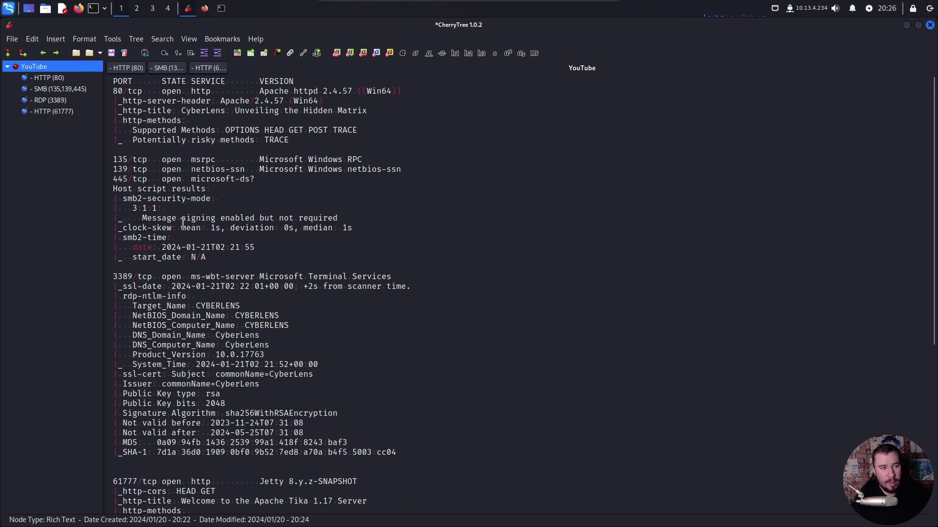
{"action": "left_click", "coordinate": [55, 80]}
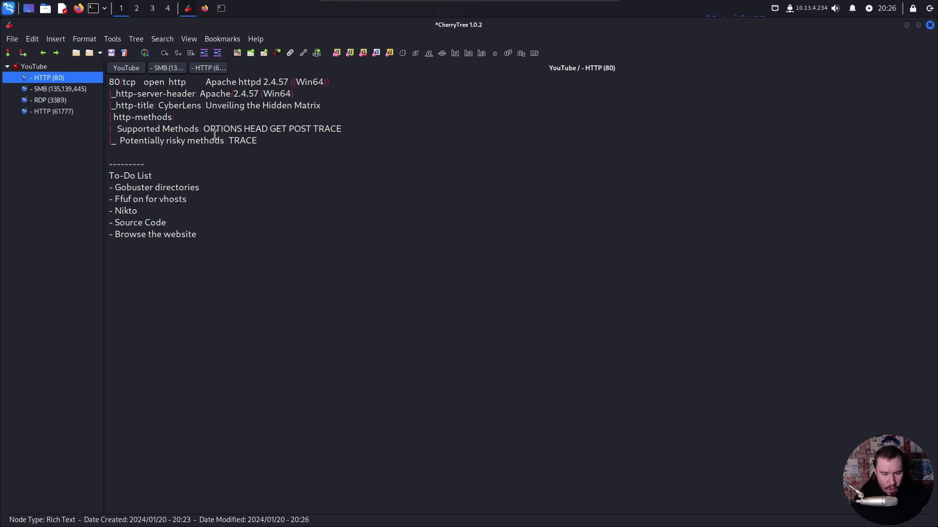
{"action": "left_click", "coordinate": [57, 88]}
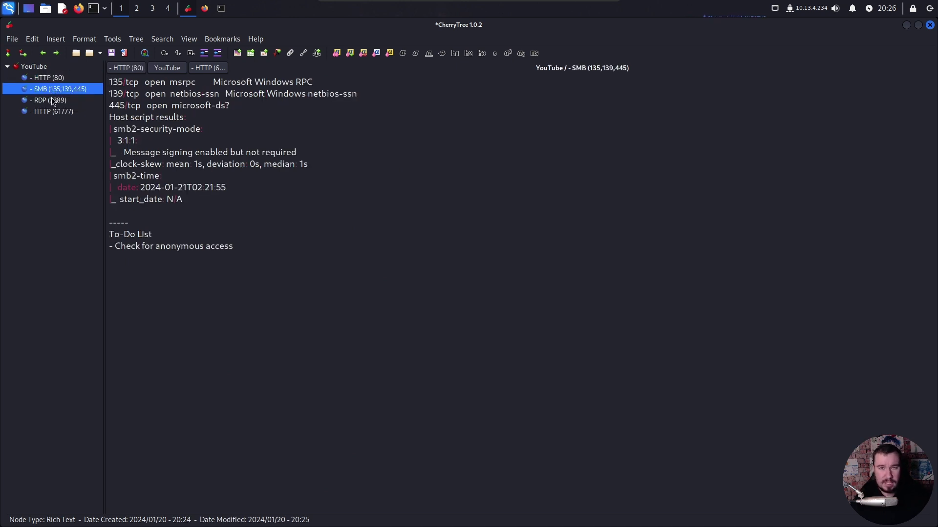
{"action": "left_click", "coordinate": [57, 100]}
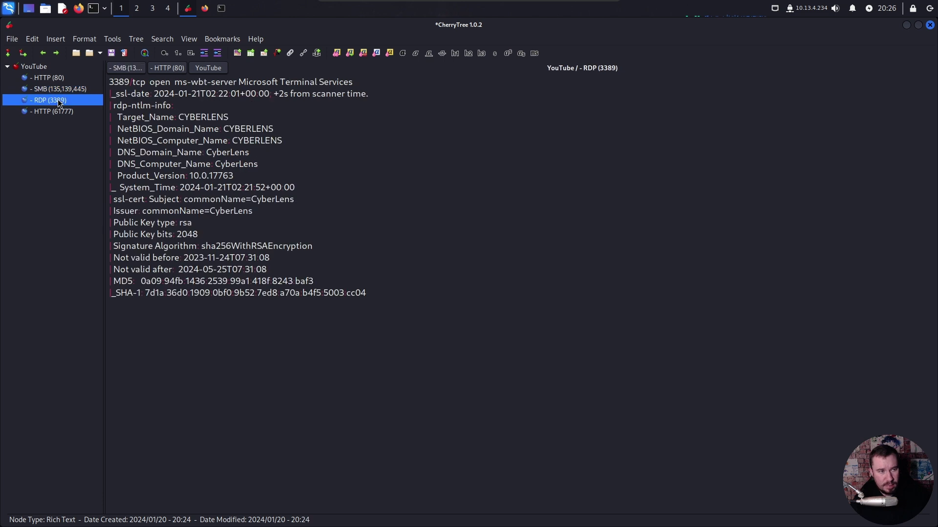
{"action": "left_click", "coordinate": [60, 112]}
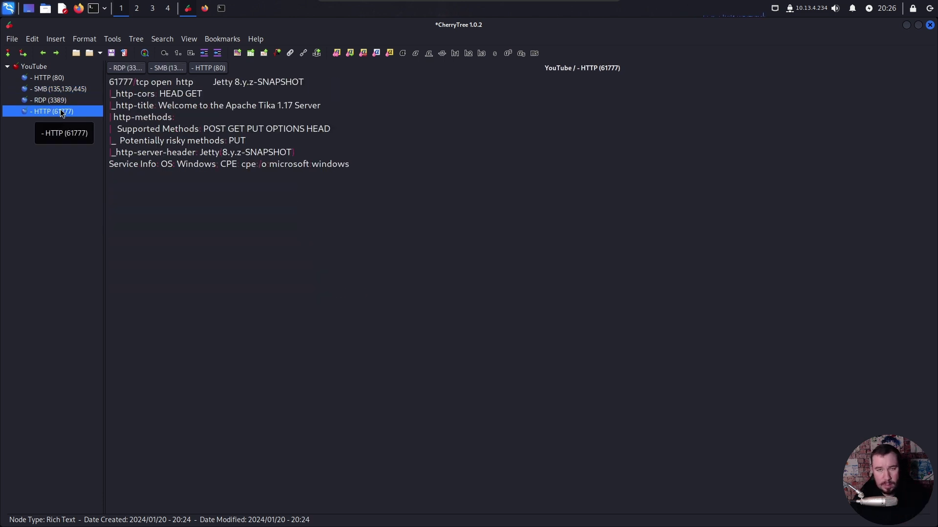